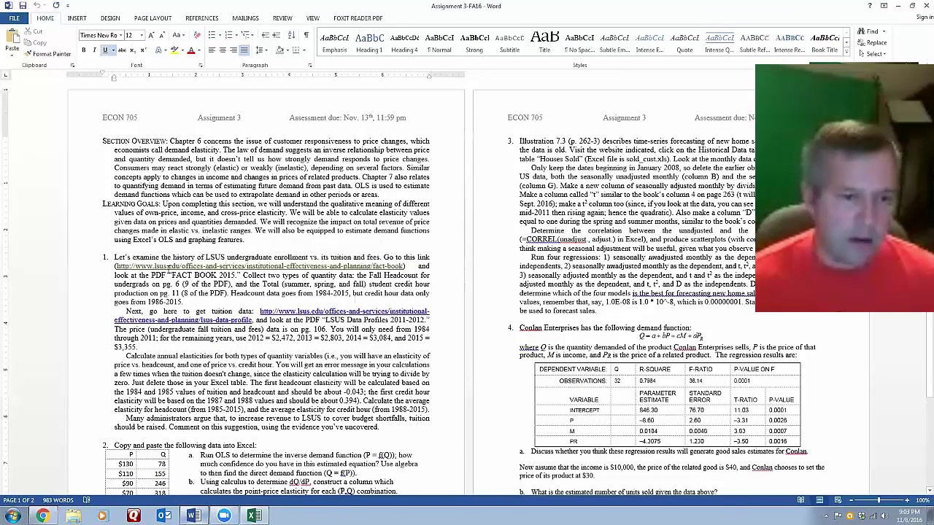
Select the Fall Headcount and FTE Students table in the FACTBOOK PDF from the Year header down.
{"action": "left_click", "coordinate": [42, 516]}
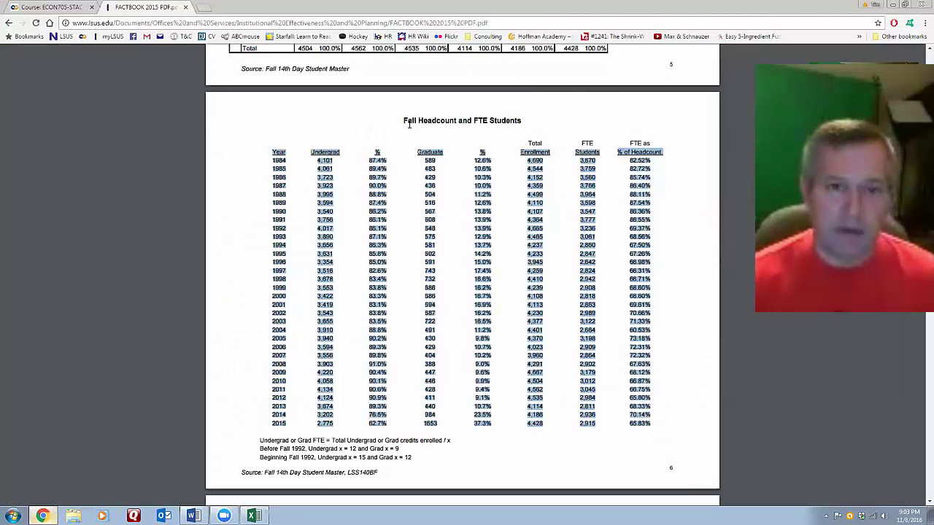
{"action": "left_click", "coordinate": [275, 150]}
{"action": "left_click_drag", "start_coordinate": [275, 150], "coordinate": [668, 431]}
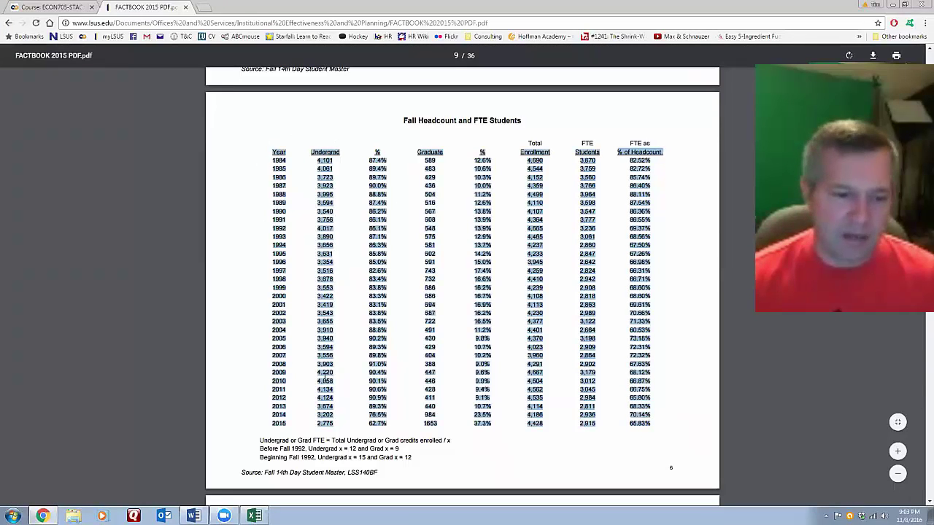
Glance at the assignment document and the PDF, then bring up the blank Excel workbook.
{"action": "left_click", "coordinate": [193, 516]}
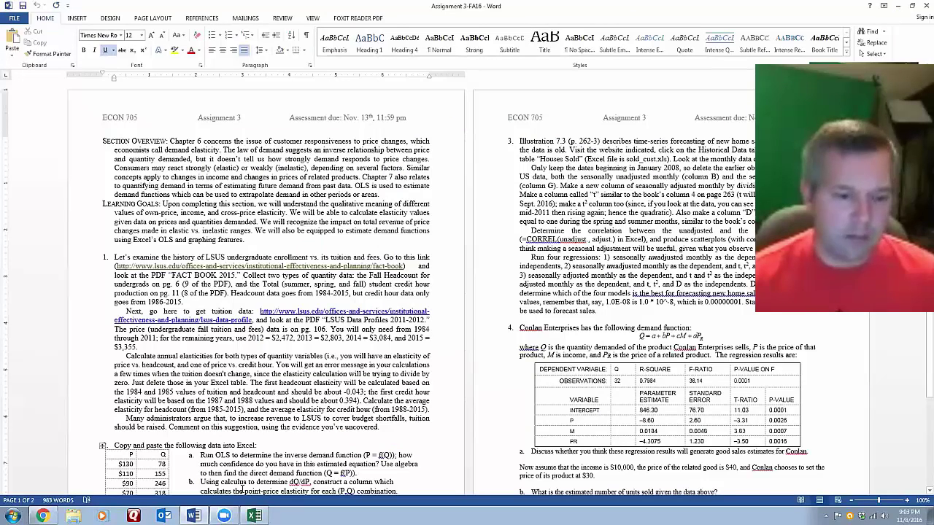
{"action": "key", "text": "alt+Tab"}
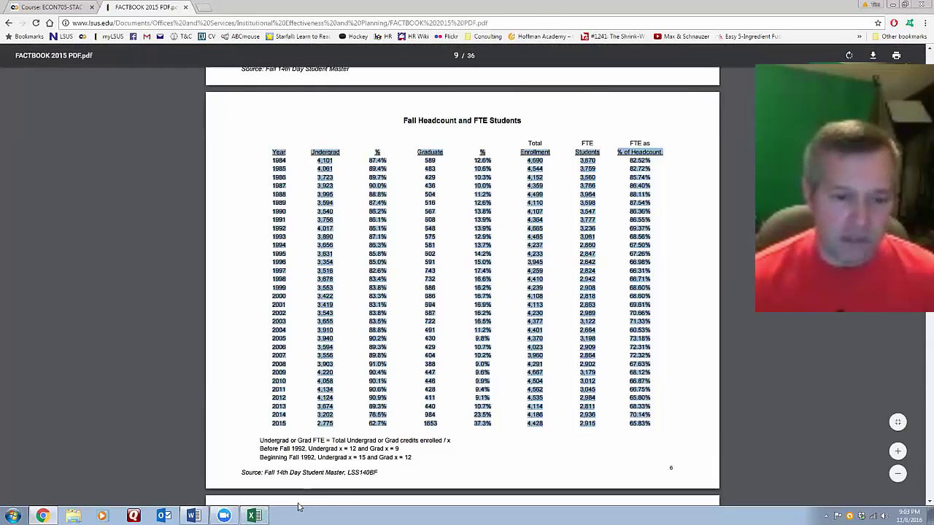
{"action": "left_click", "coordinate": [254, 516]}
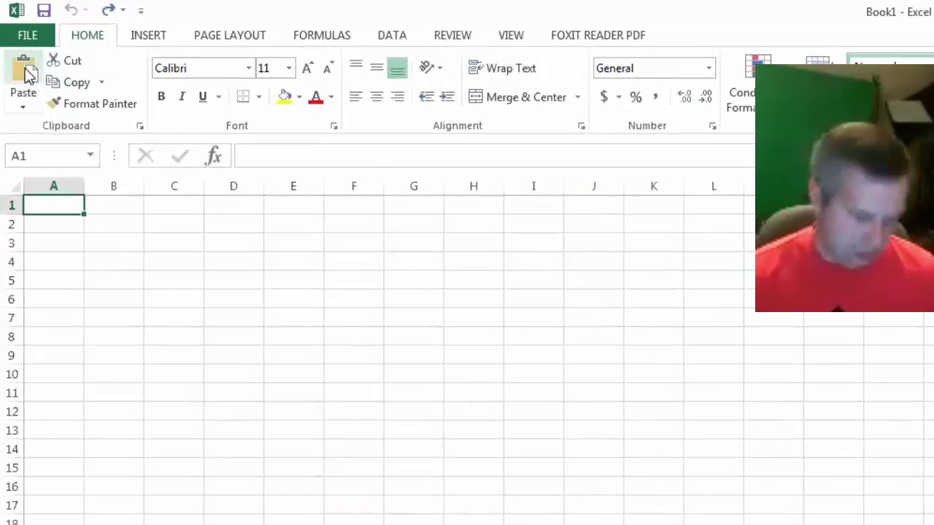
Try a normal paste and Match Destination Formatting, undo both one-line pastes, and open Paste Special.
{"action": "left_click", "coordinate": [26, 73]}
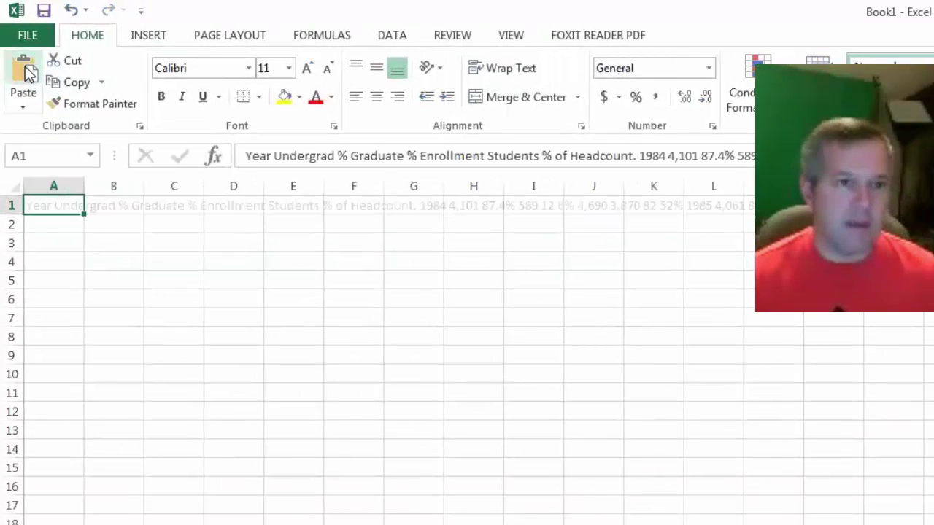
{"action": "left_click", "coordinate": [70, 11]}
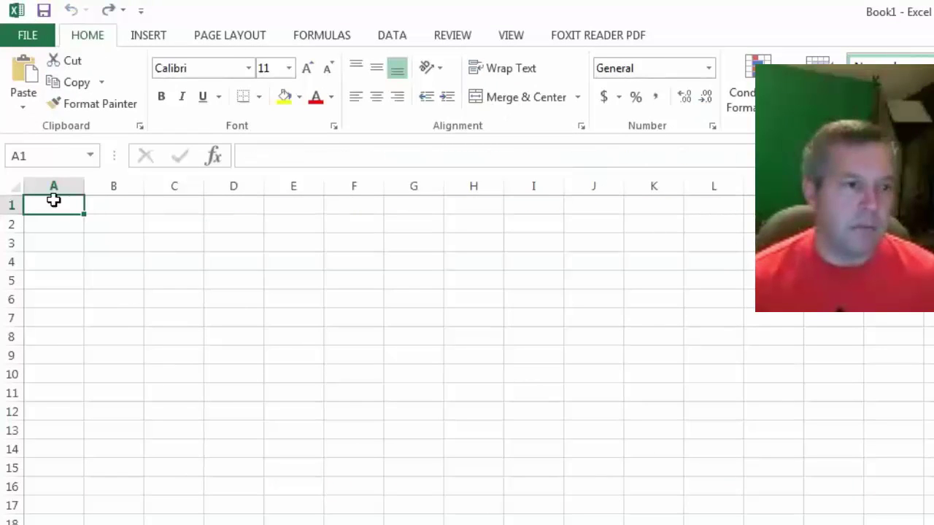
{"action": "left_click", "coordinate": [28, 105]}
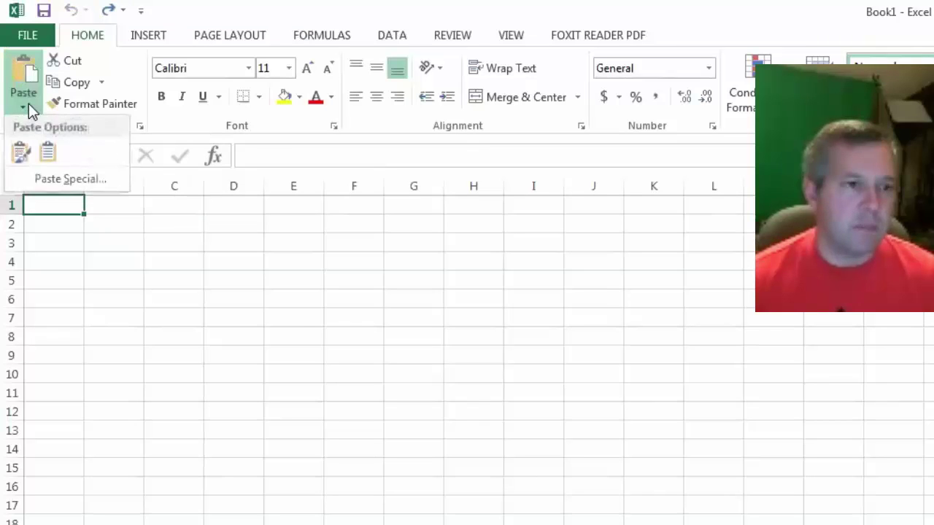
{"action": "left_click", "coordinate": [48, 153]}
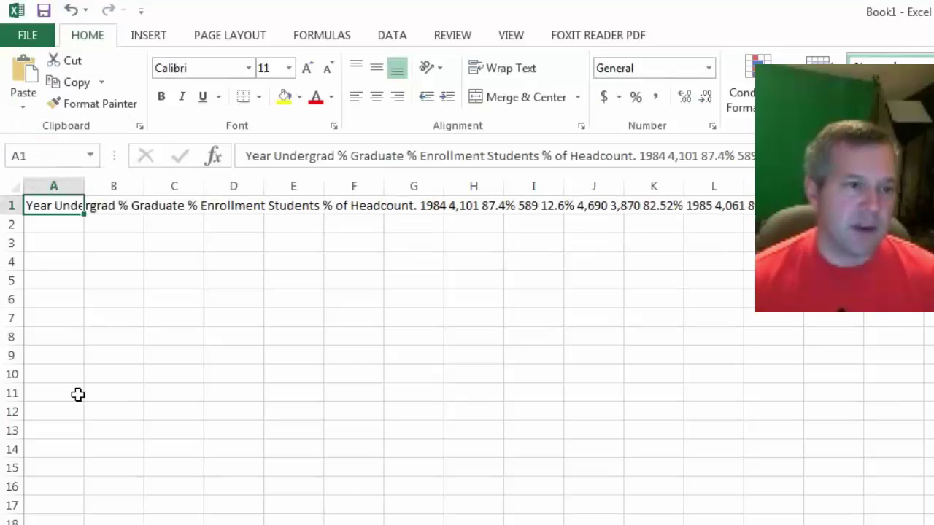
{"action": "left_click", "coordinate": [70, 10]}
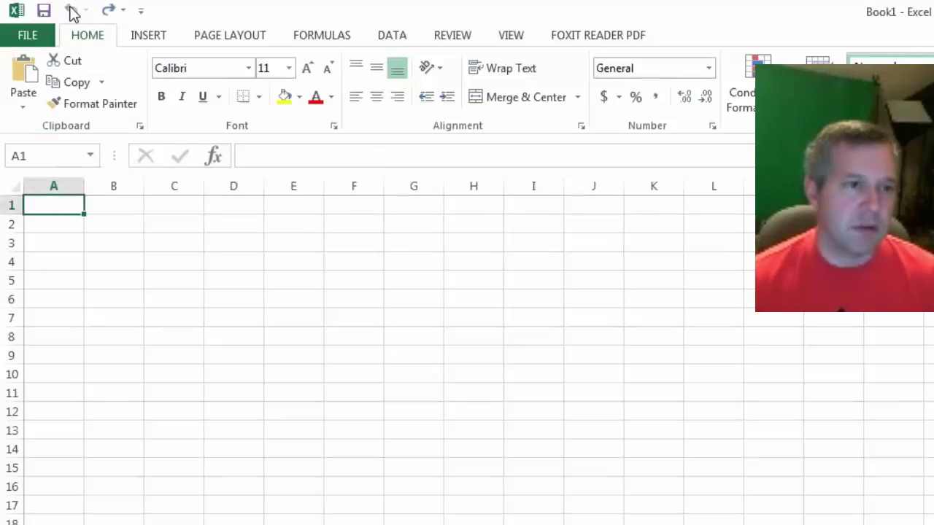
{"action": "left_click", "coordinate": [24, 107]}
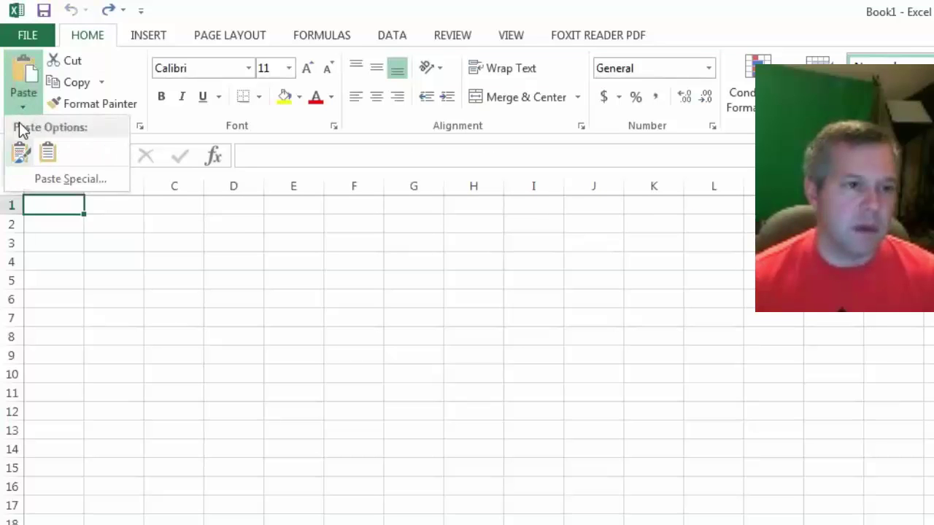
{"action": "left_click", "coordinate": [84, 183]}
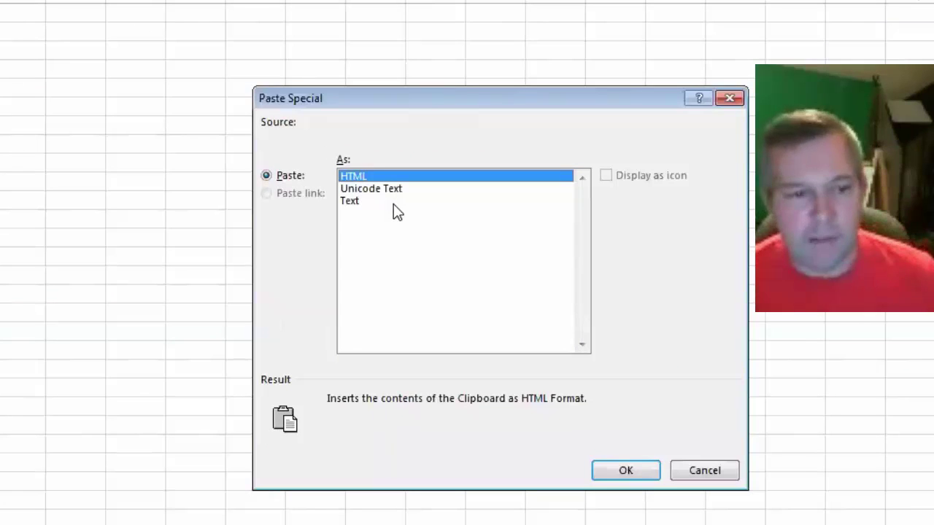
Paste the copied headcount table as plain Text, giving one year per row in column A.
{"action": "left_click", "coordinate": [354, 204]}
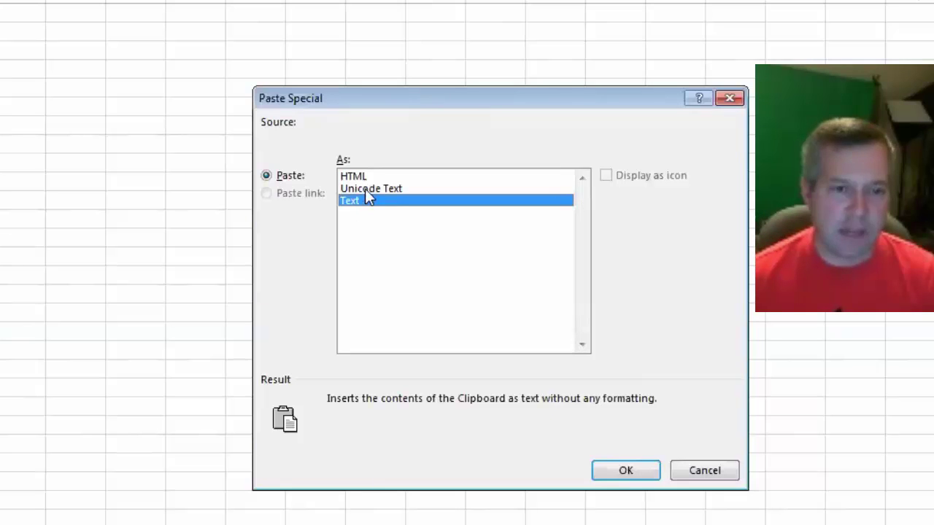
{"action": "left_click", "coordinate": [367, 192]}
{"action": "left_click", "coordinate": [363, 207]}
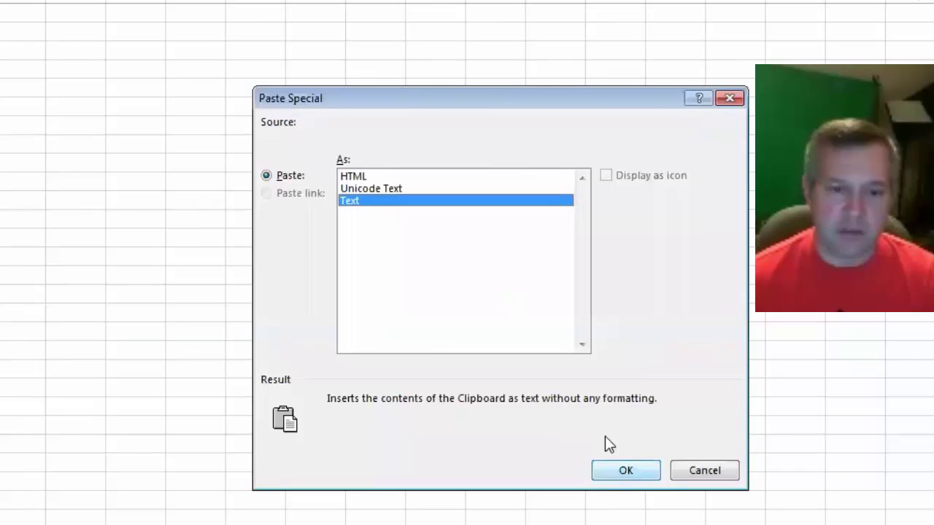
{"action": "left_click", "coordinate": [625, 470]}
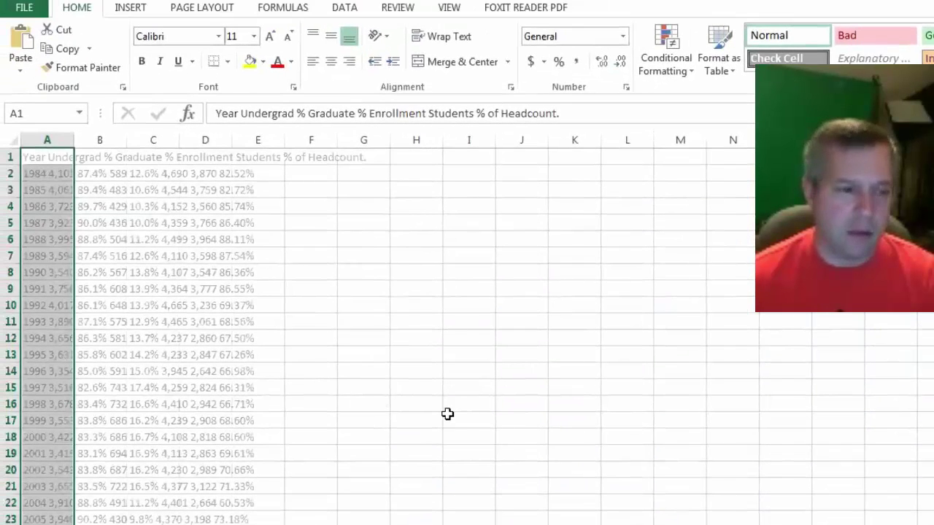
{"action": "left_click", "coordinate": [416, 451]}
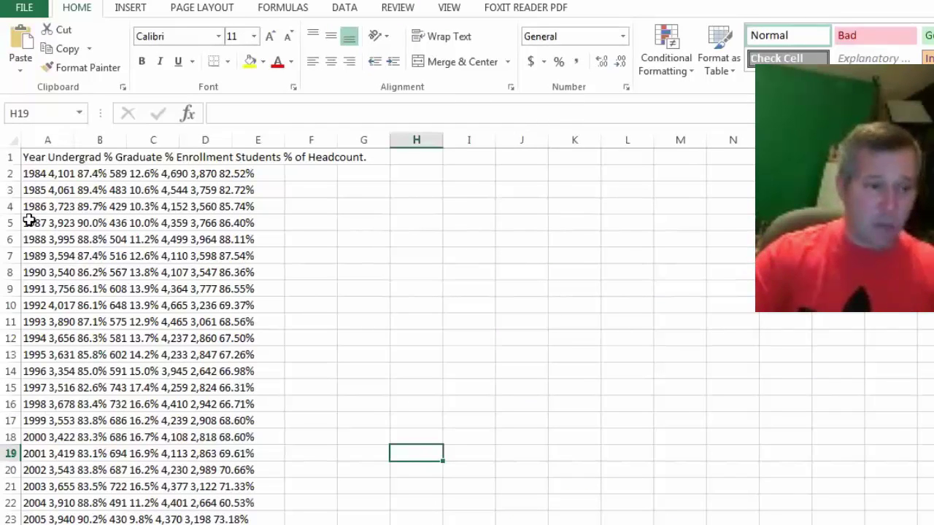
{"action": "left_click", "coordinate": [47, 524]}
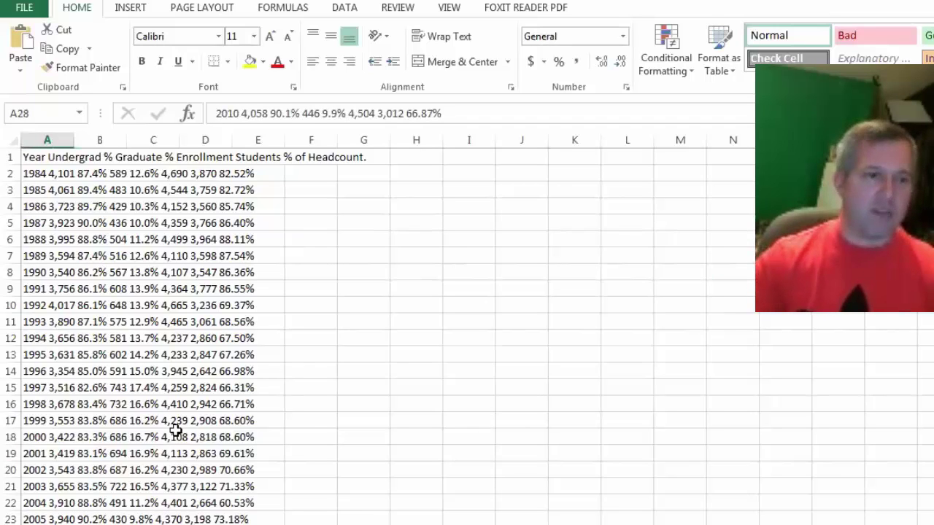
{"action": "left_click", "coordinate": [42, 139]}
{"action": "left_click", "coordinate": [363, 524]}
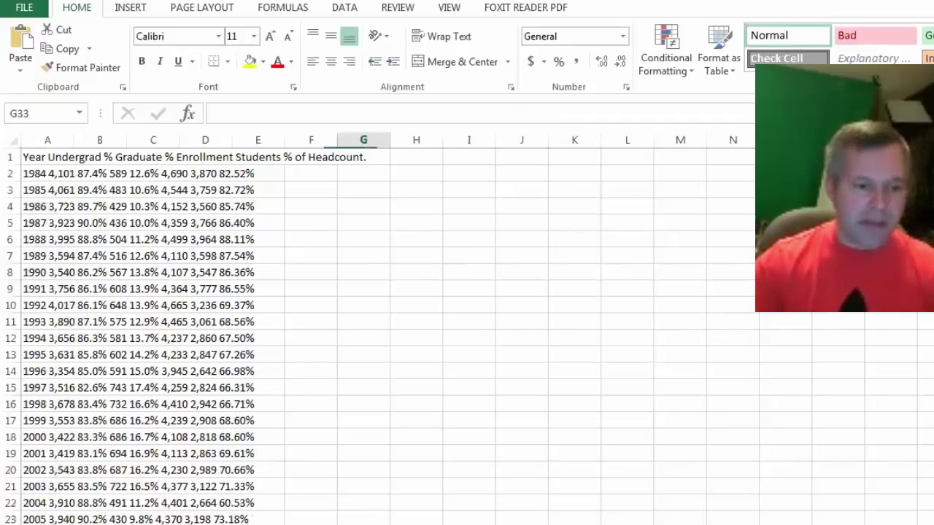
{"action": "key", "text": "alt+Tab"}
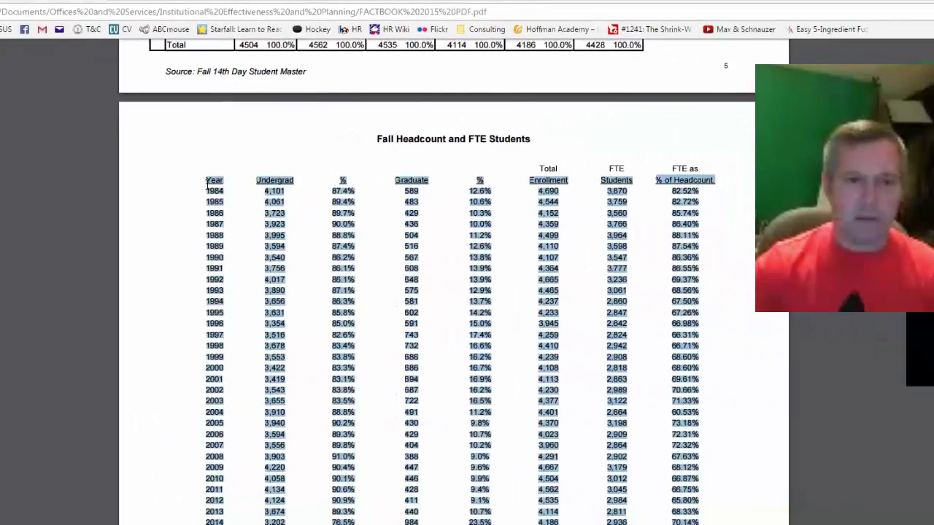
{"action": "left_click", "coordinate": [305, 399]}
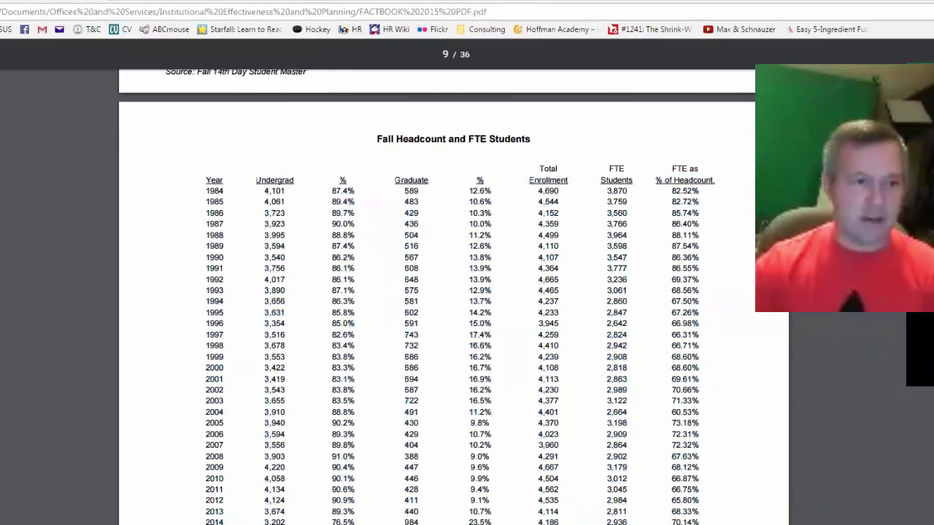
{"action": "key", "text": "alt+Tab"}
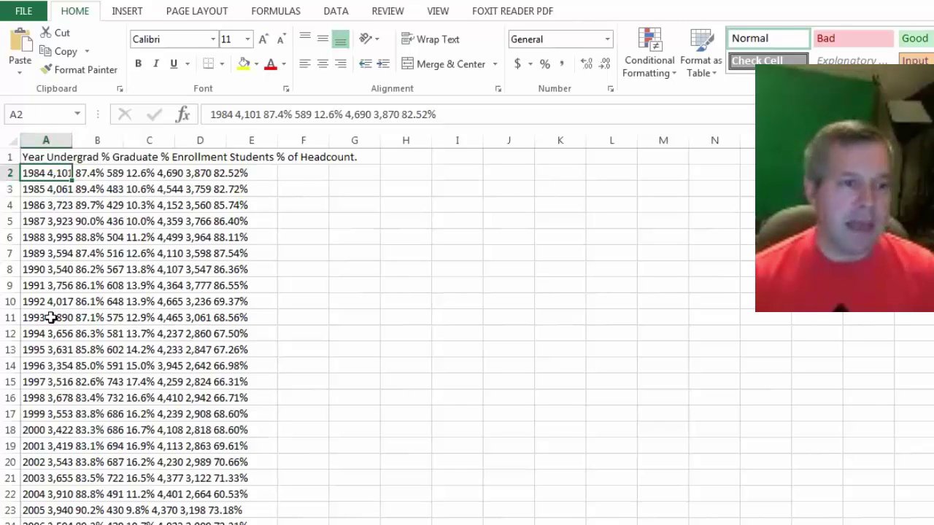
Check the pasted rows, then select column A from row 33 up to the Year header in A1.
{"action": "left_click", "coordinate": [101, 140]}
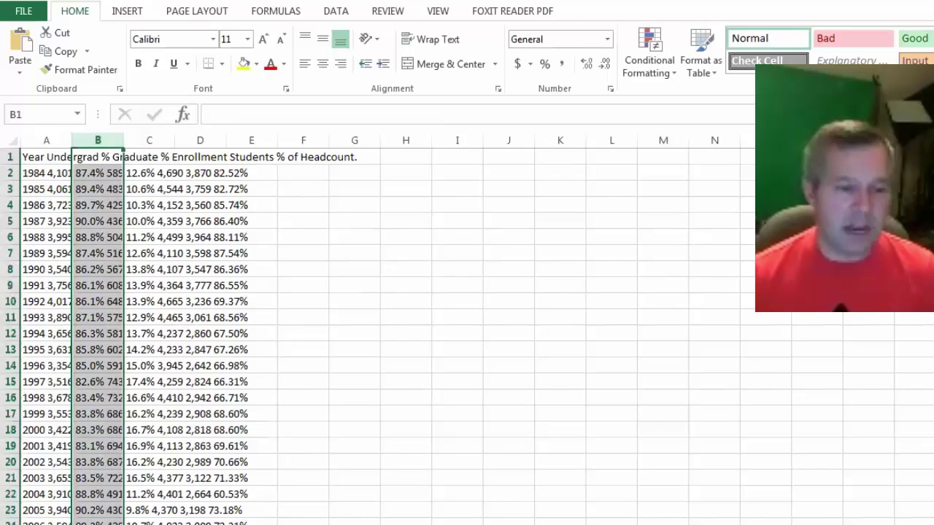
{"action": "key", "text": "Down"}
{"action": "key", "text": "Down"}
{"action": "key", "text": "Down"}
{"action": "key", "text": "Down"}
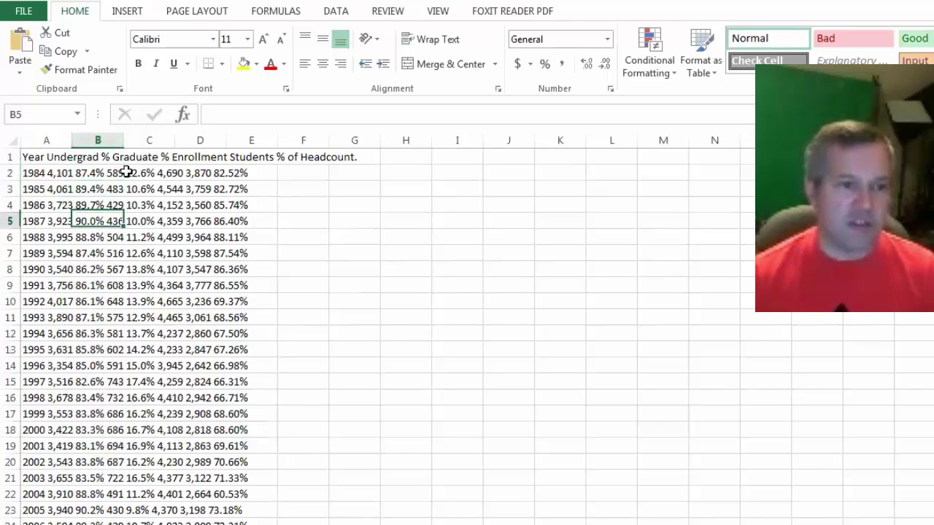
{"action": "key", "text": "Down"}
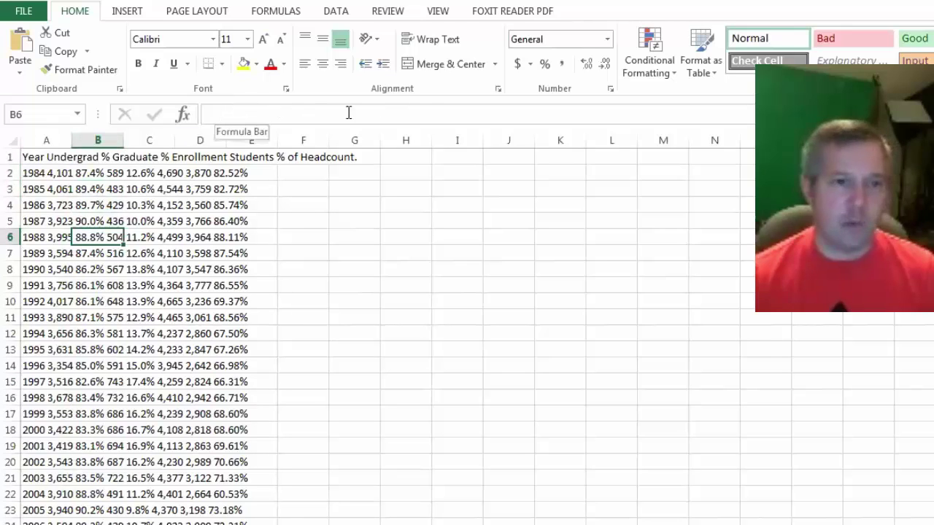
{"action": "key", "text": "Down"}
{"action": "key", "text": "Down"}
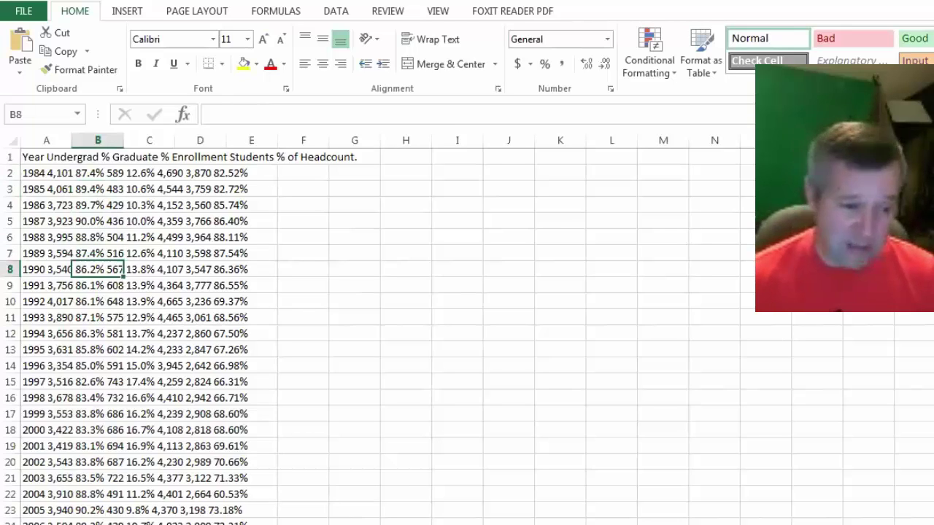
{"action": "left_click_drag", "start_coordinate": [46, 521], "coordinate": [41, 156]}
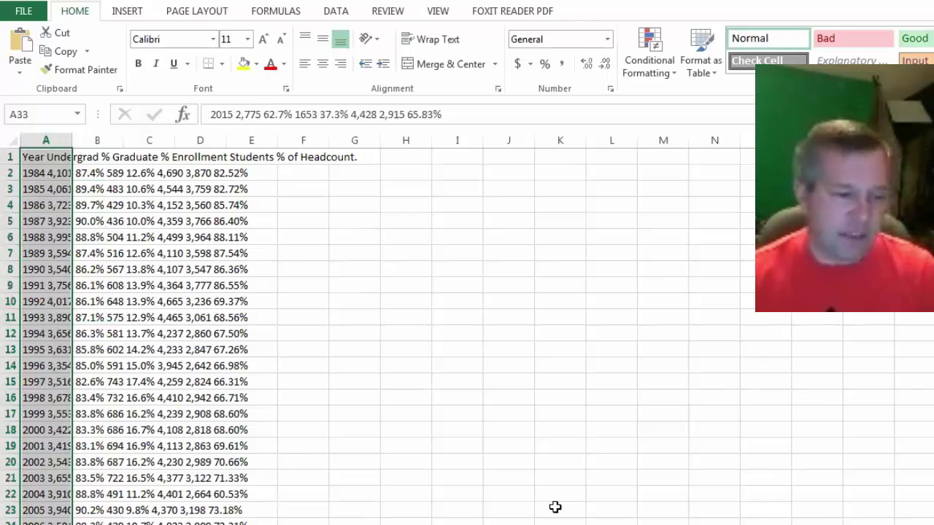
Inspect A1's Year header text in the formula bar, leaving it unchanged.
{"action": "left_click", "coordinate": [39, 155]}
{"action": "left_click_drag", "start_coordinate": [39, 156], "coordinate": [41, 520]}
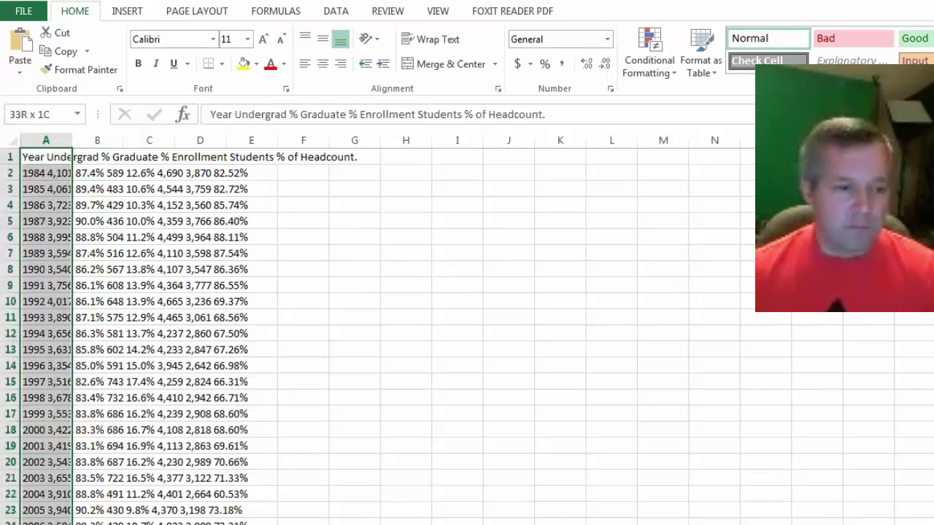
{"action": "left_click", "coordinate": [39, 157]}
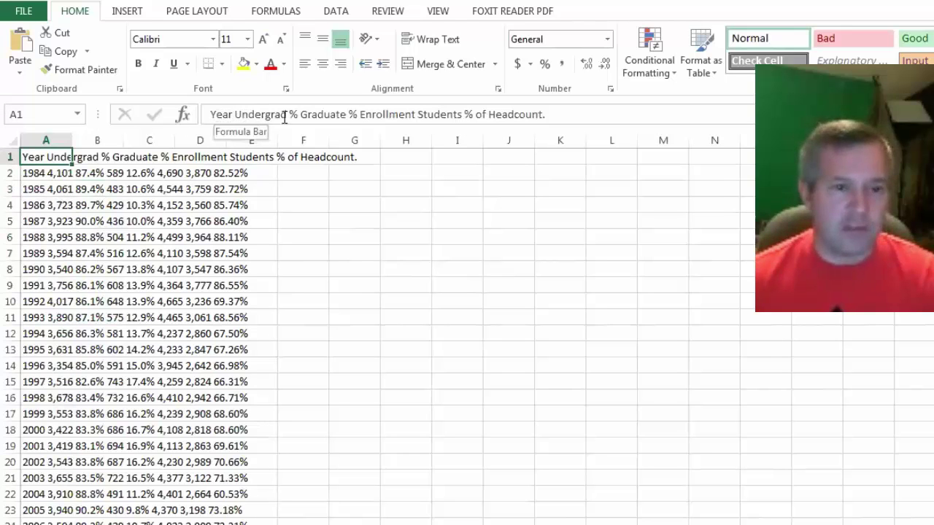
{"action": "left_click", "coordinate": [232, 115]}
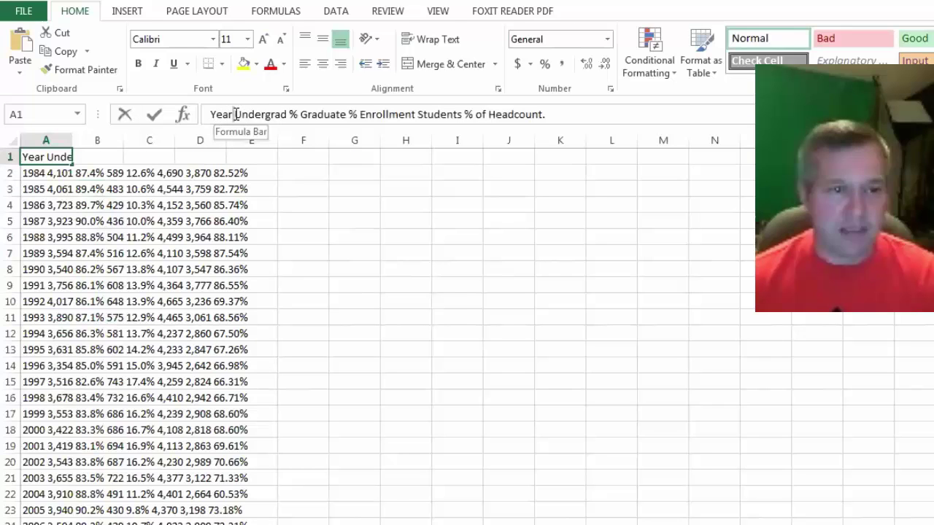
{"action": "left_click", "coordinate": [299, 115]}
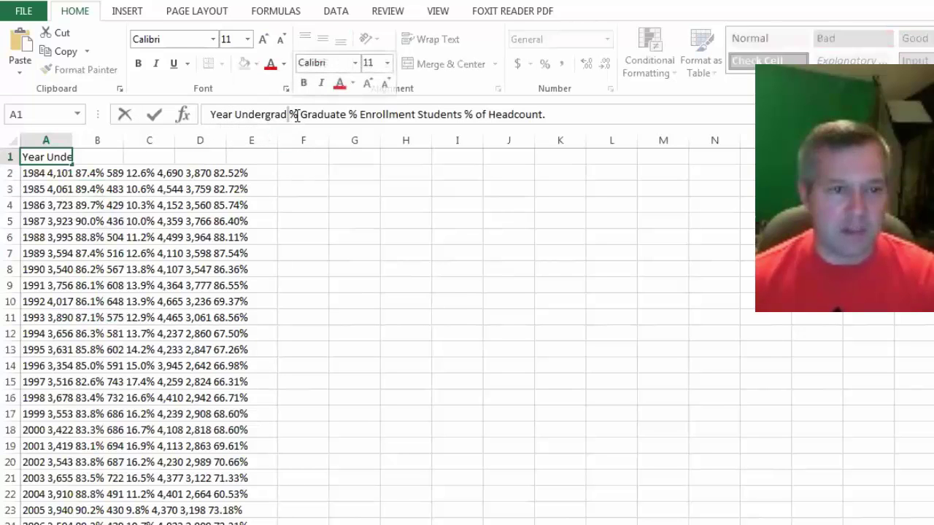
{"action": "left_click", "coordinate": [303, 172]}
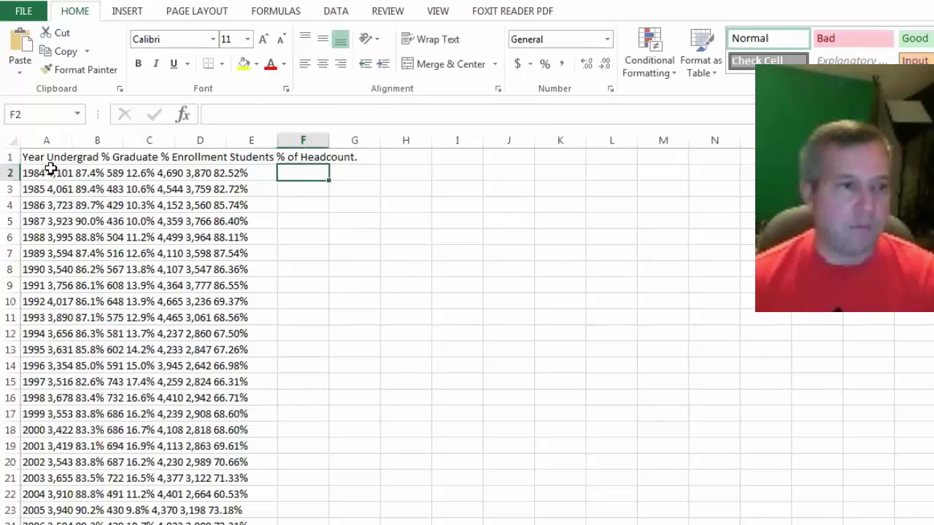
Select the pasted rows from A1 down and launch Text to Columns from the DATA tab.
{"action": "left_click_drag", "start_coordinate": [39, 157], "coordinate": [33, 524]}
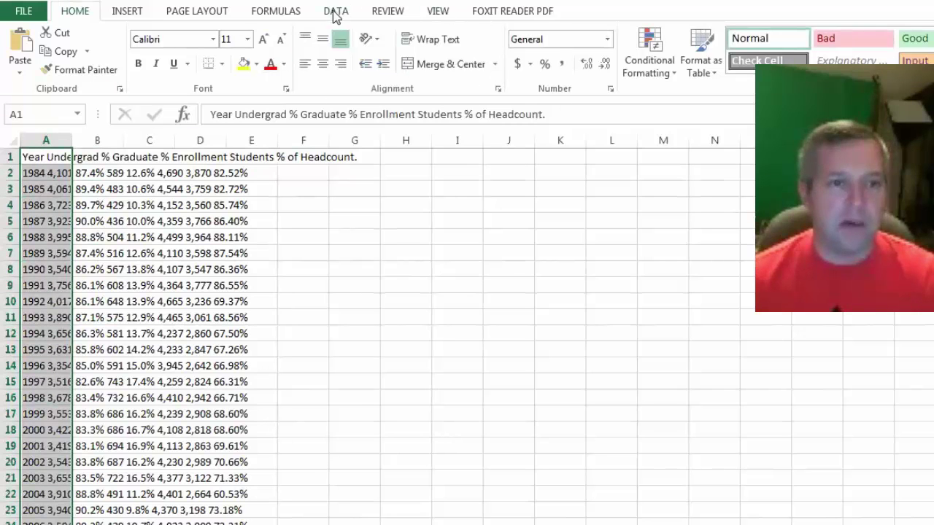
{"action": "left_click", "coordinate": [334, 13]}
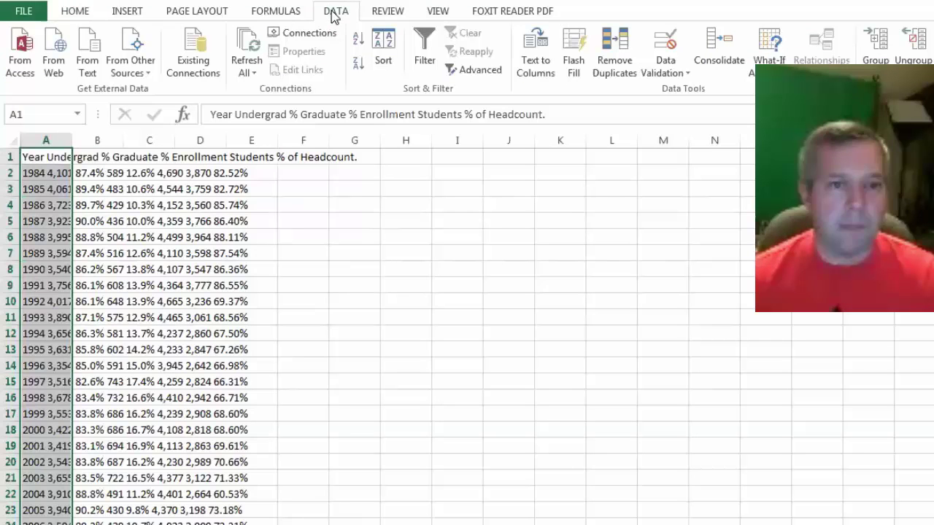
{"action": "left_click", "coordinate": [542, 73]}
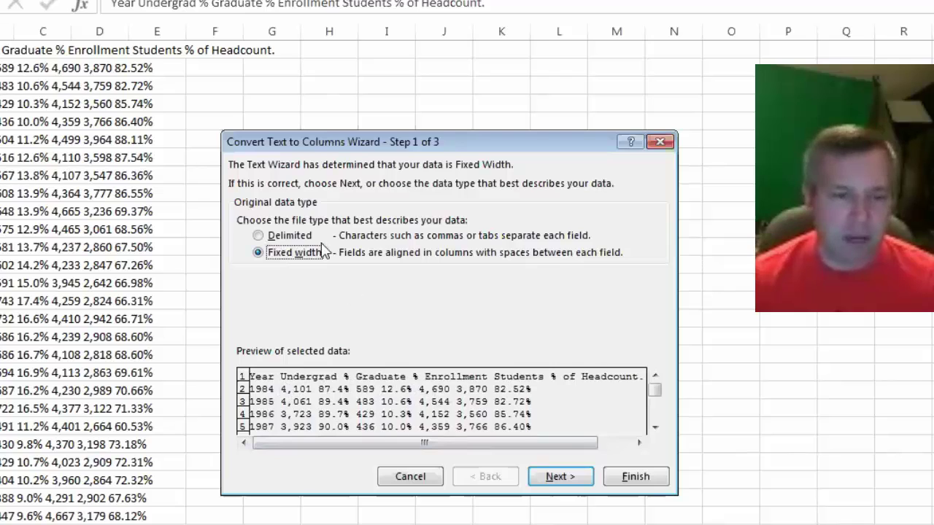
Choose Delimited in step 1 of the wizard and move on to the delimiter settings.
{"action": "left_click", "coordinate": [265, 235]}
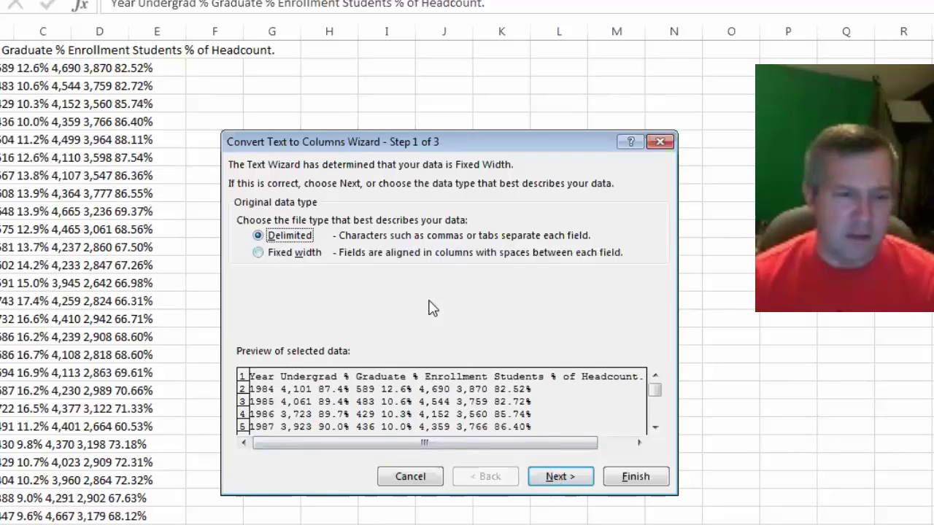
{"action": "left_click", "coordinate": [552, 476]}
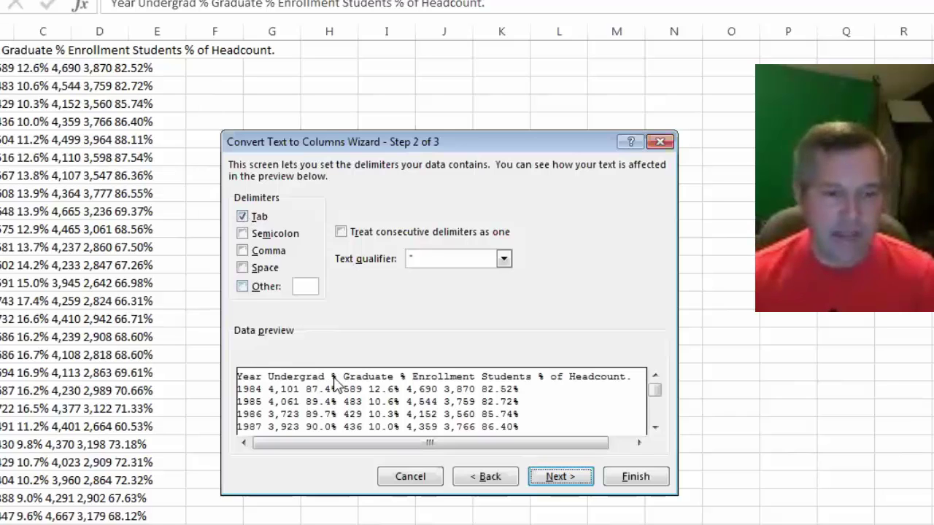
Split on Space instead of Tab, treating consecutive spaces as one, and preview Year, Undergrad columns.
{"action": "left_click", "coordinate": [242, 217]}
{"action": "left_click", "coordinate": [242, 269]}
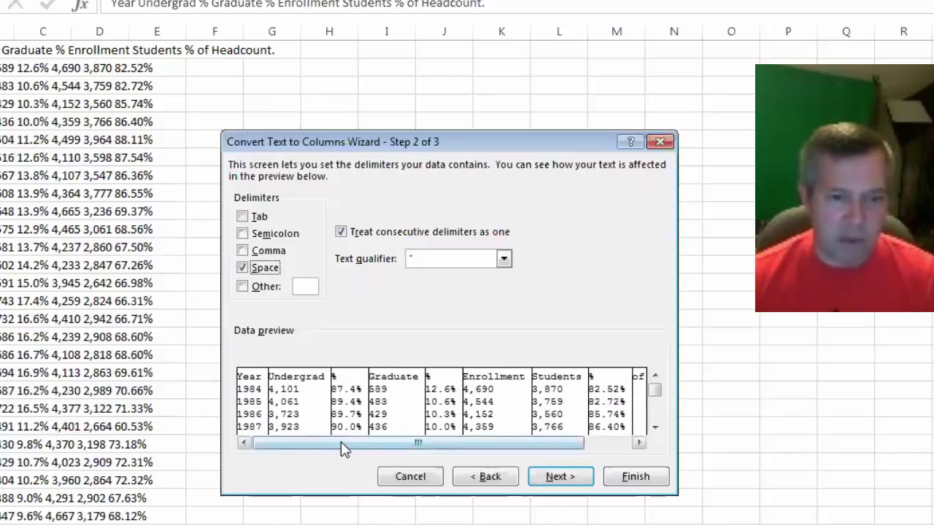
{"action": "left_click_drag", "start_coordinate": [340, 443], "coordinate": [631, 387]}
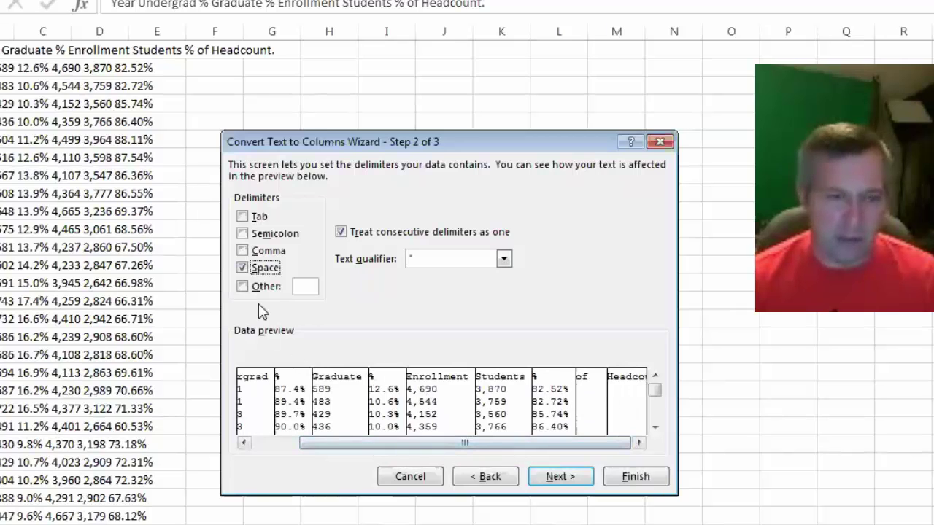
{"action": "double_click", "coordinate": [257, 273]}
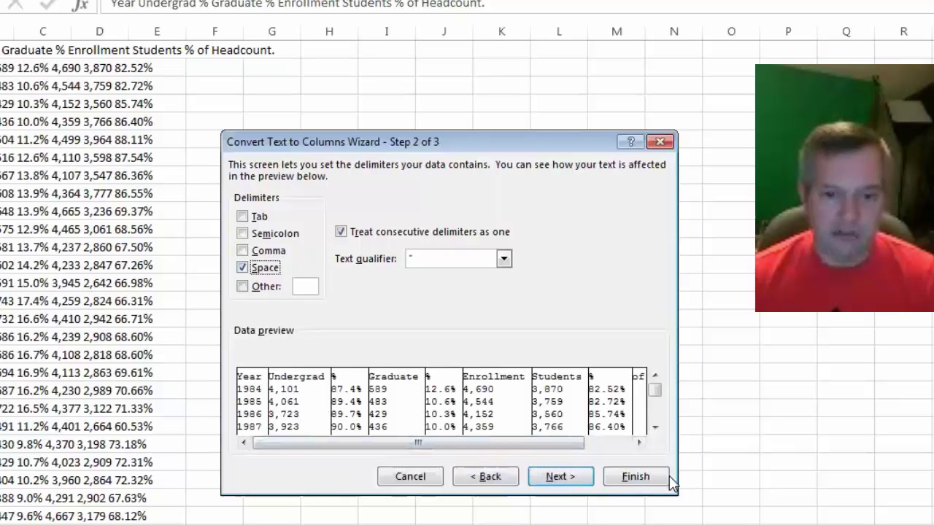
{"action": "left_click", "coordinate": [572, 476]}
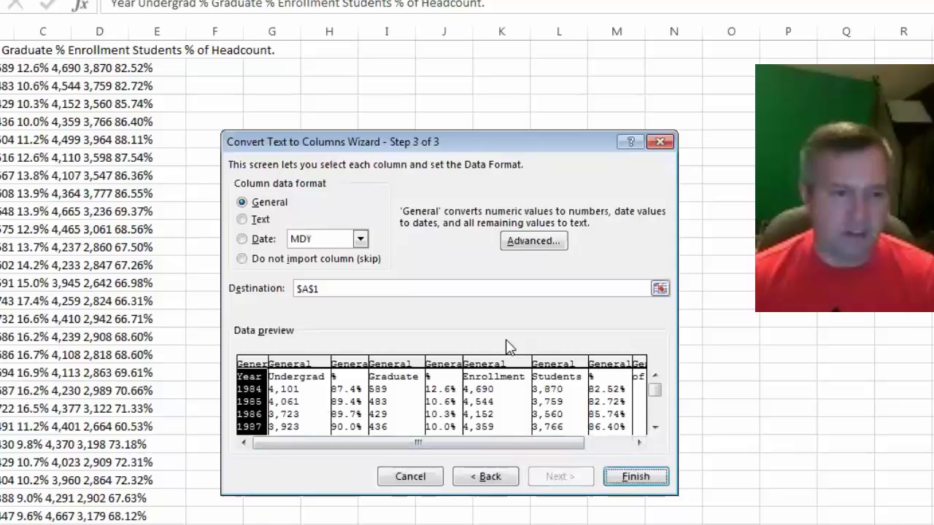
{"action": "left_click", "coordinate": [487, 477]}
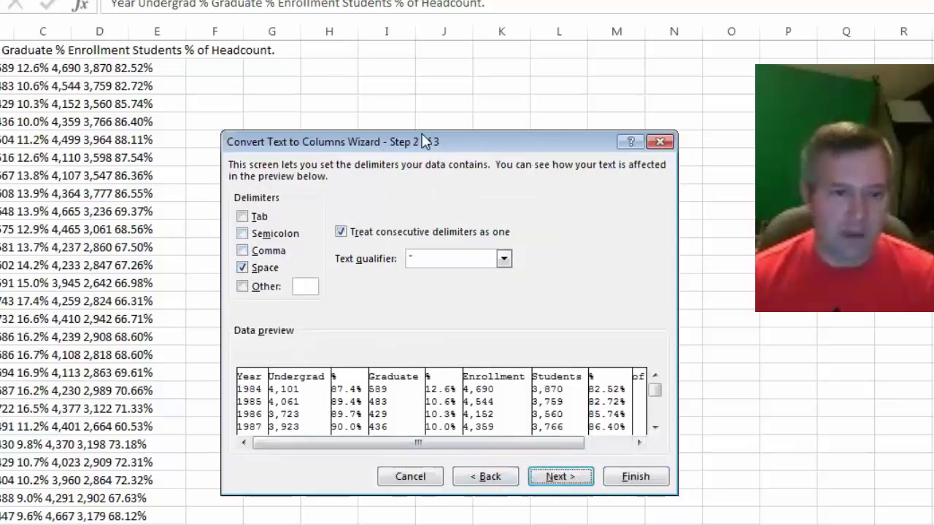
Finish the split and delete the unneeded columns C through J.
{"action": "left_click", "coordinate": [630, 478]}
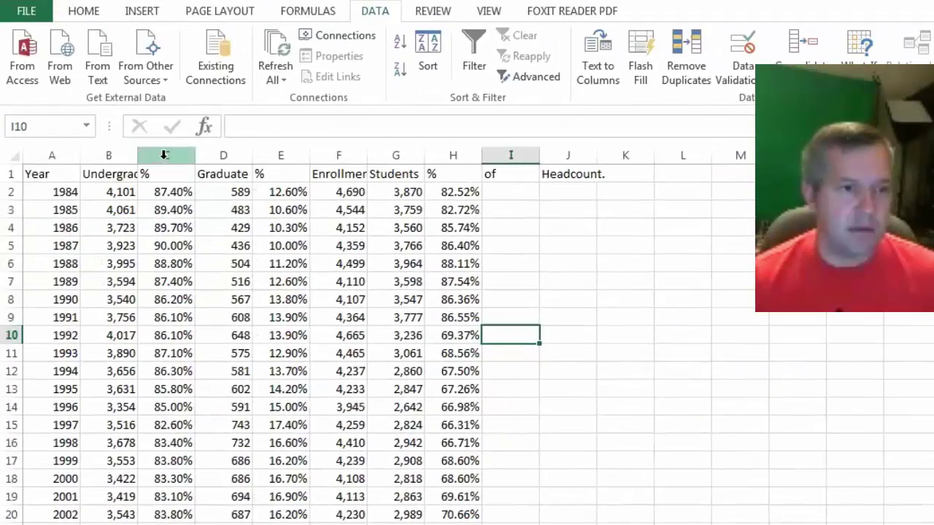
{"action": "left_click", "coordinate": [175, 155]}
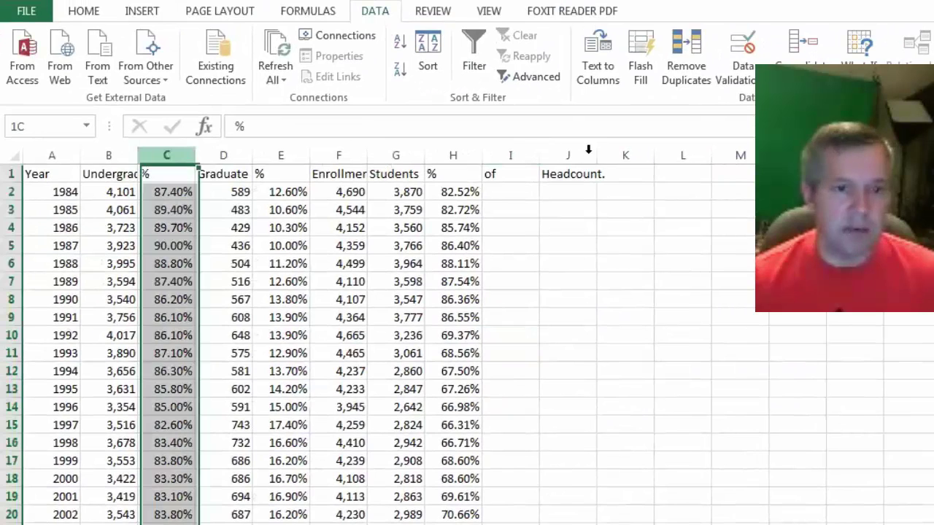
{"action": "key", "text": "ctrl+shift+Right"}
{"action": "key", "text": "Delete"}
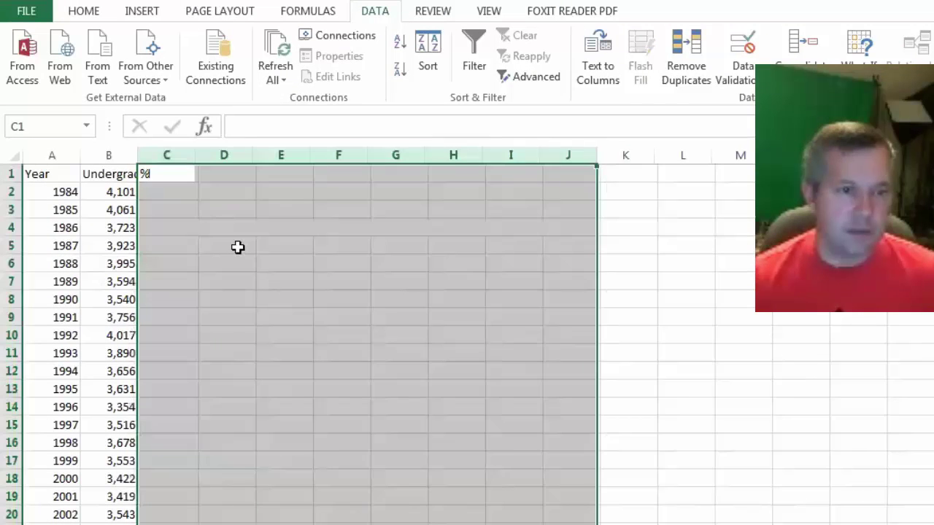
Verify the Year and Undergrad headers and the 1985 value, then switch to the Word document.
{"action": "left_click", "coordinate": [204, 216]}
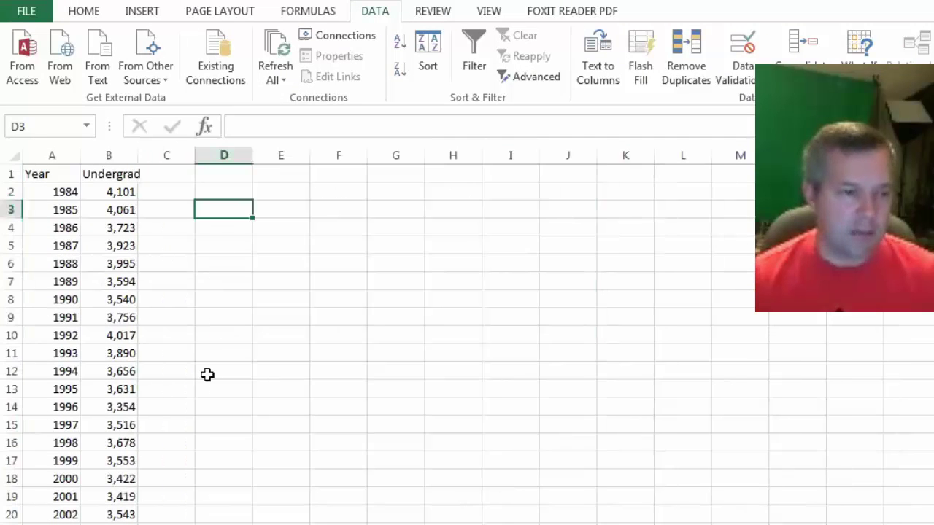
{"action": "left_click", "coordinate": [56, 175]}
{"action": "left_click", "coordinate": [100, 171]}
{"action": "left_click", "coordinate": [109, 210]}
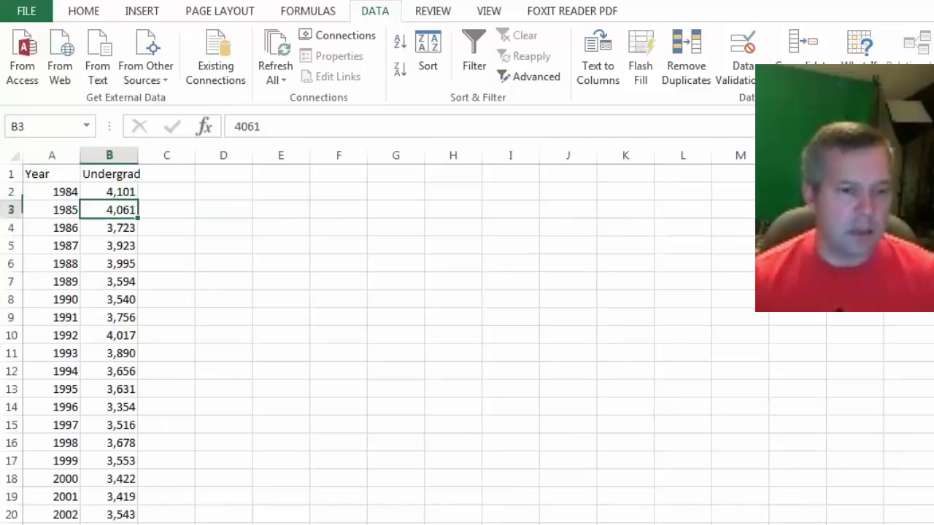
{"action": "key", "text": "alt+Tab"}
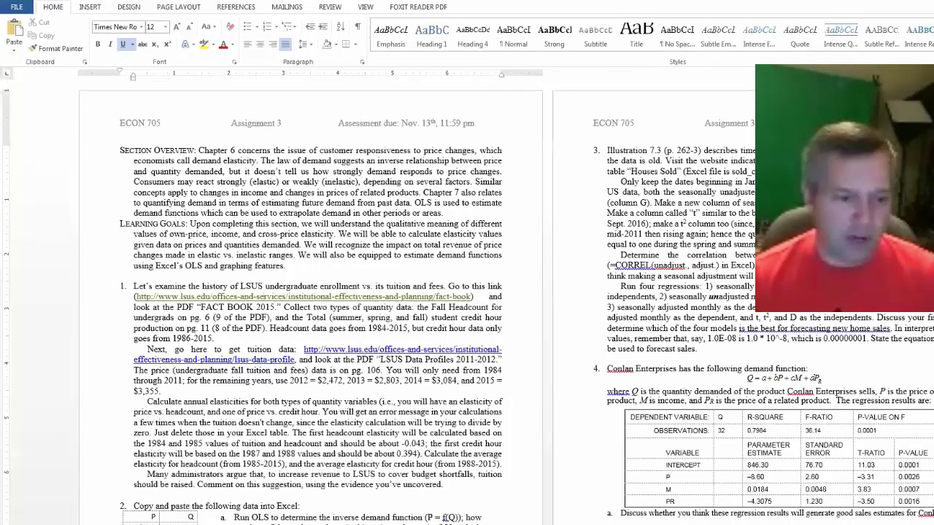
Select the full page-11 Student Credit Hour Production table, 1986-87 to 2015-16, and return to Excel.
{"action": "key", "text": "alt+Tab"}
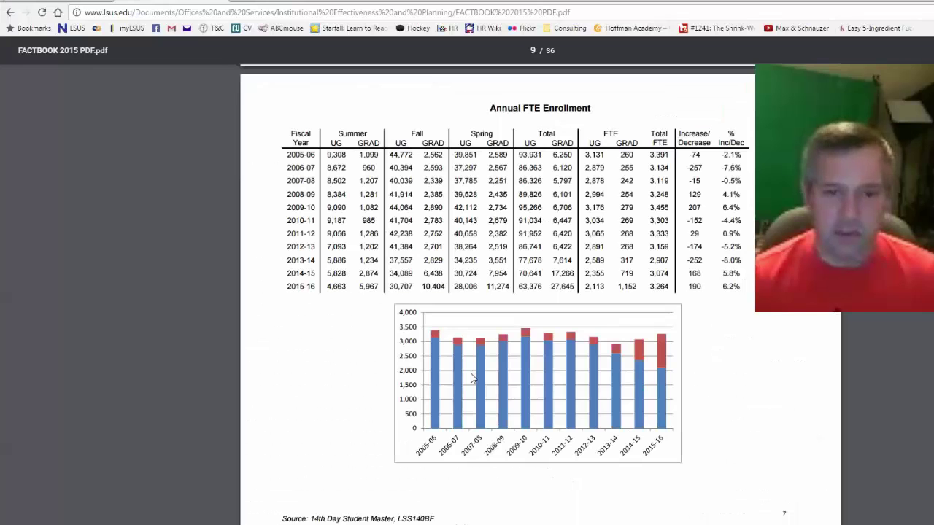
{"action": "scroll", "coordinate": [382, 181], "scroll_direction": "down", "scroll_amount": 15}
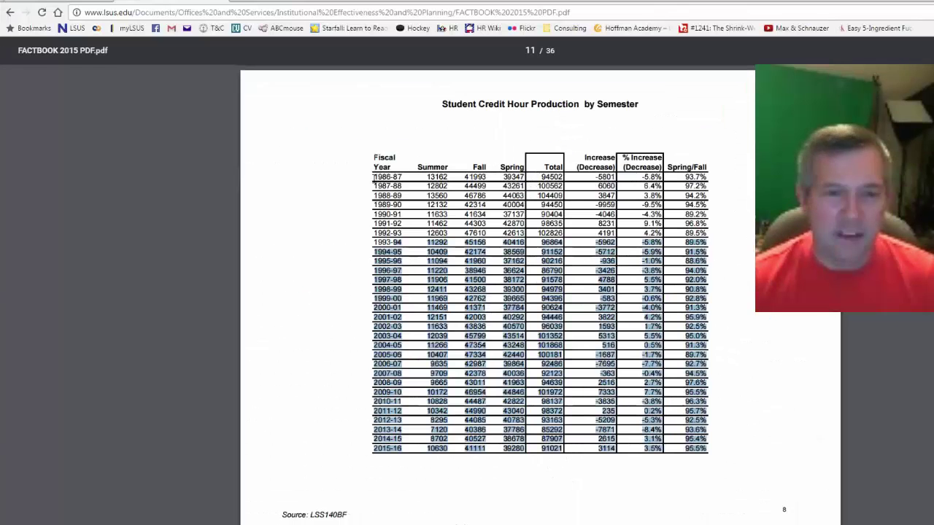
{"action": "left_click", "coordinate": [375, 176]}
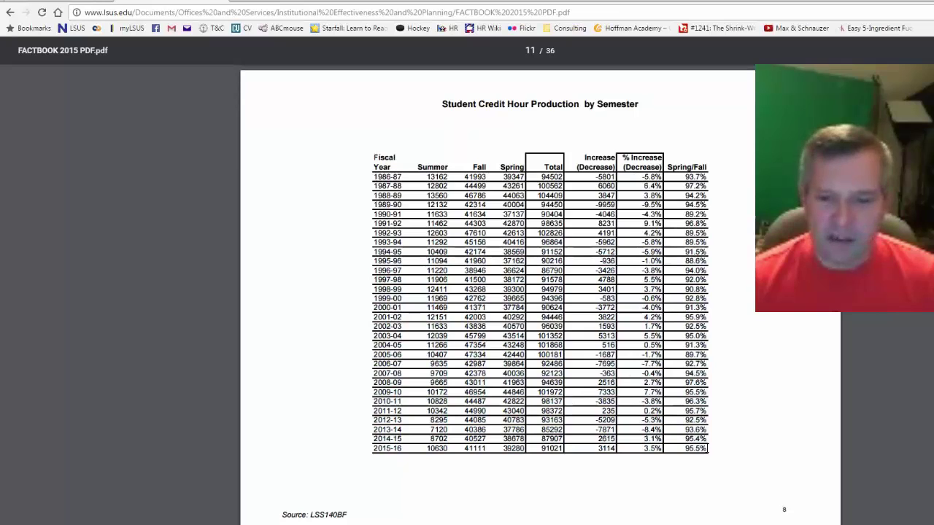
{"action": "left_click", "coordinate": [707, 448], "text": "shift"}
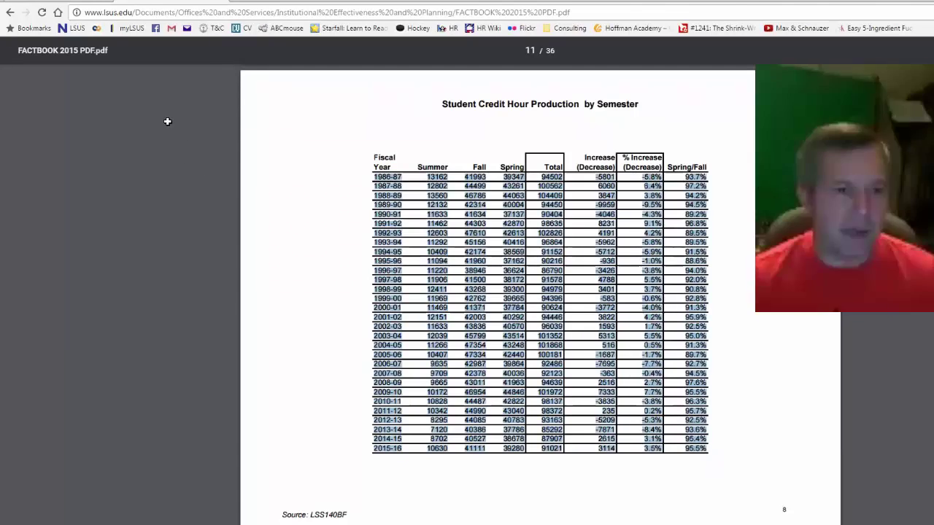
{"action": "key", "text": "alt+Tab"}
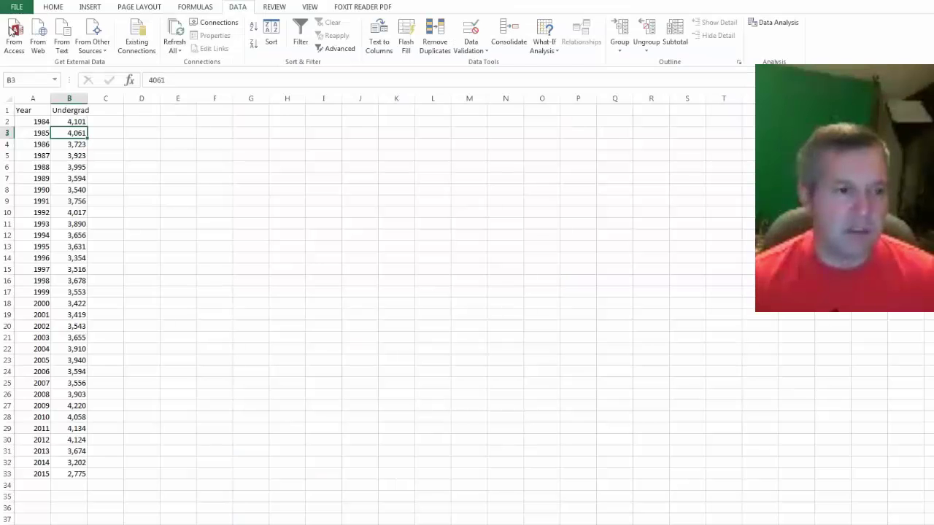
Replace the one-line paste by pasting the credit-hour table as plain Text into E1:L30.
{"action": "key", "text": "ctrl+v"}
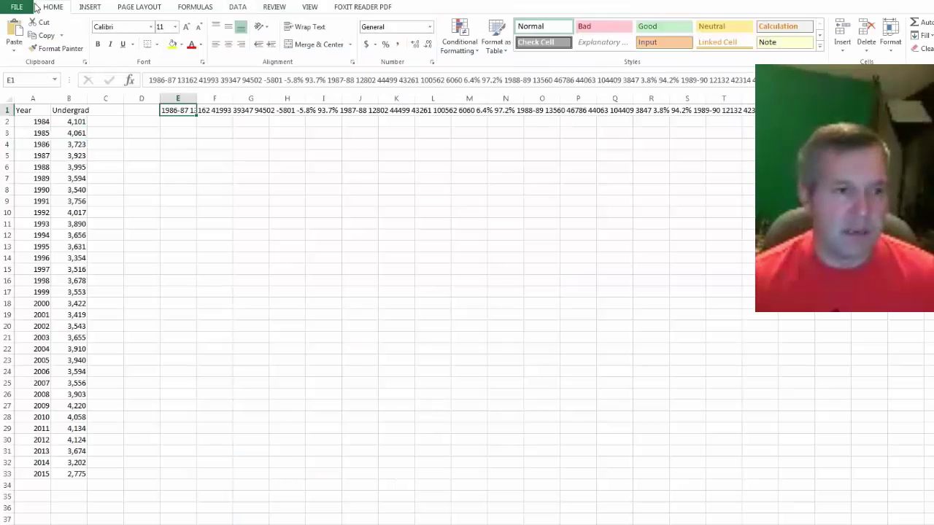
{"action": "key", "text": "ctrl+z"}
{"action": "left_click", "coordinate": [13, 49]}
{"action": "left_click", "coordinate": [29, 96]}
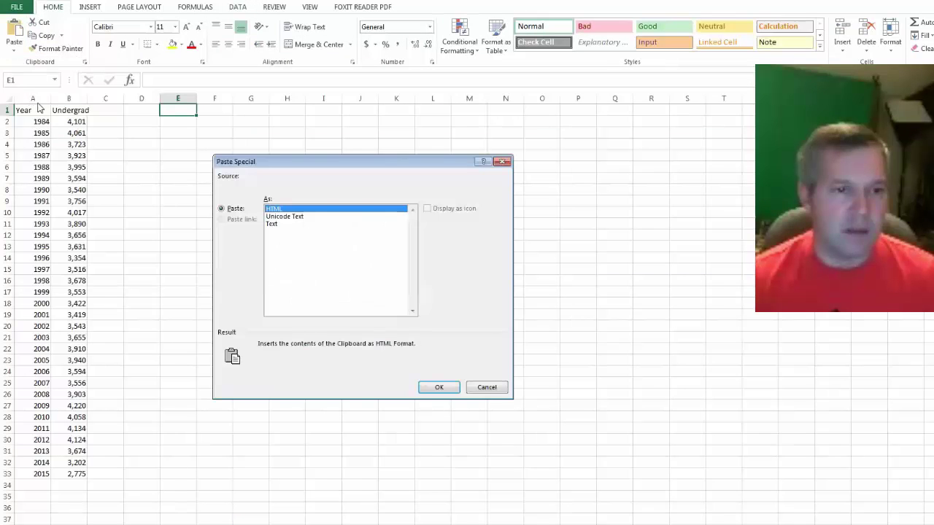
{"action": "left_click", "coordinate": [272, 224]}
{"action": "left_click", "coordinate": [438, 387]}
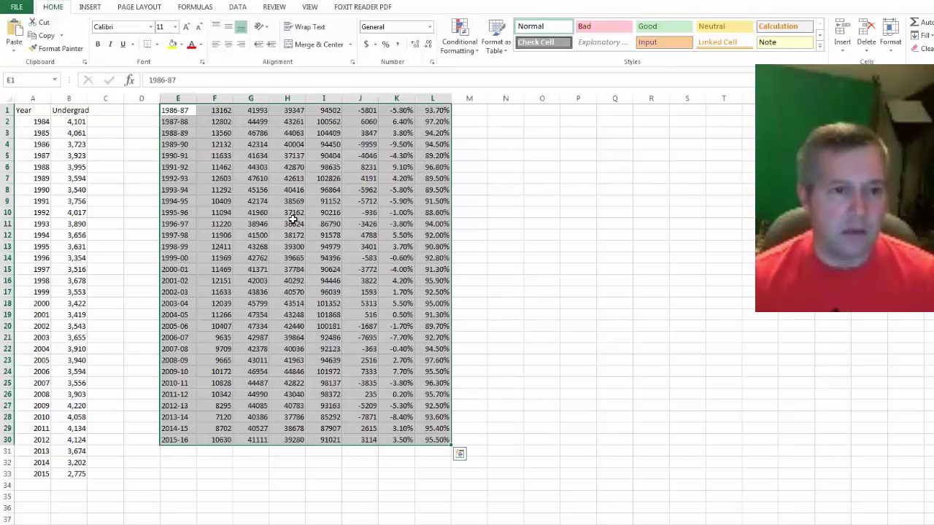
{"action": "left_click", "coordinate": [216, 109]}
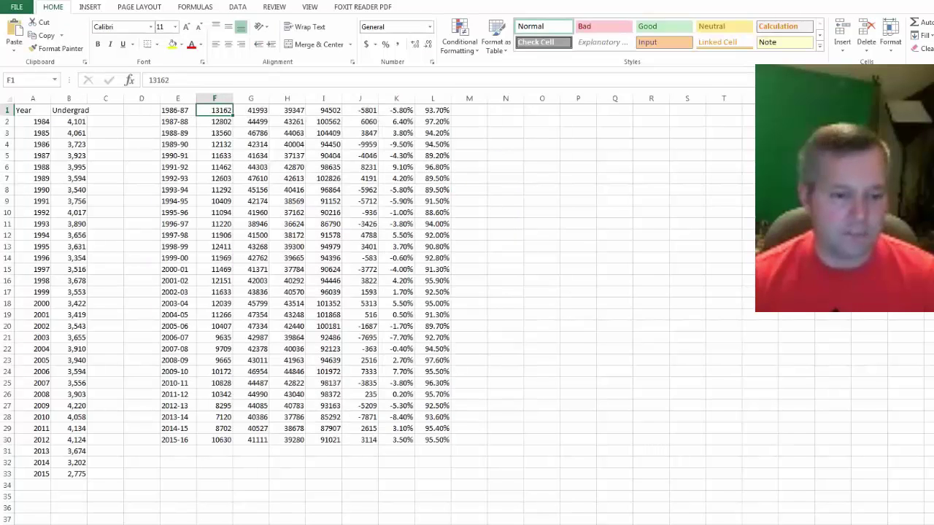
{"action": "key", "text": "alt+Tab"}
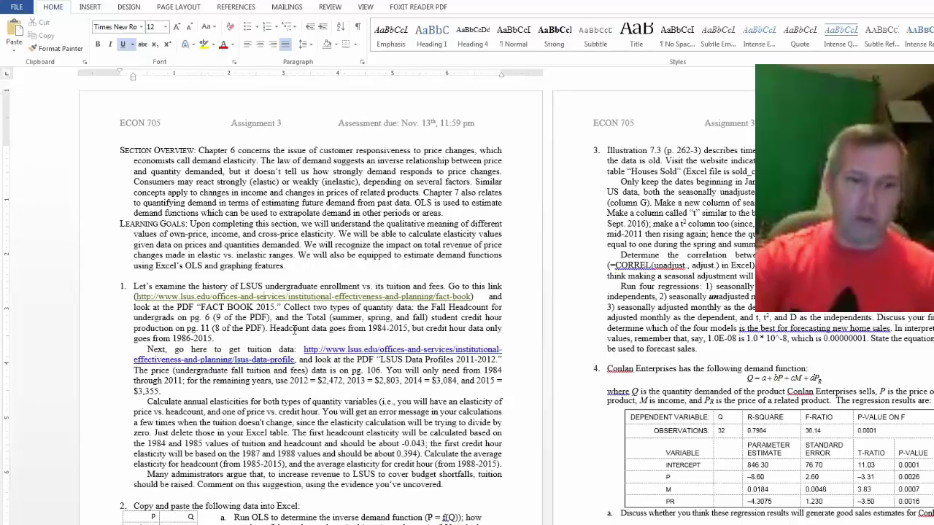
Review the FACTBOOK credit-hour table in Chrome, clear its highlight, and return to Excel.
{"action": "key", "text": "alt+Tab"}
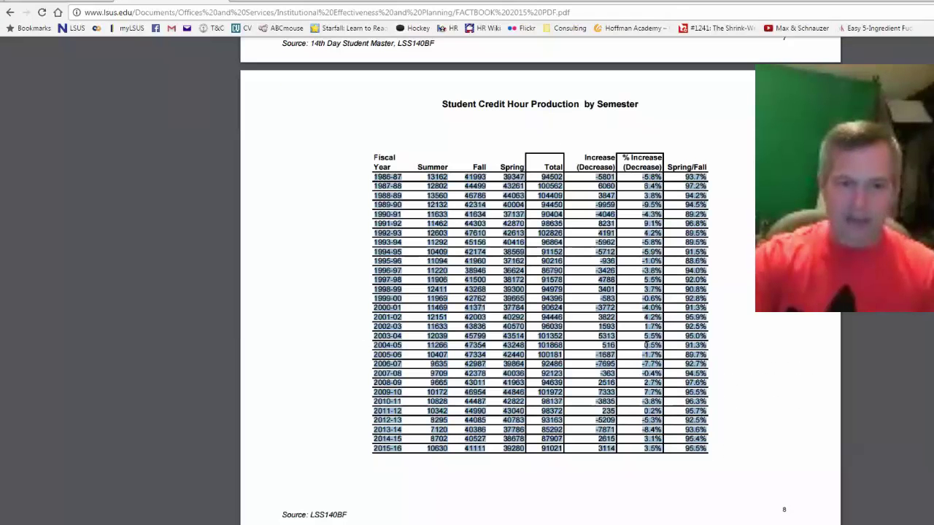
{"action": "left_click", "coordinate": [499, 480]}
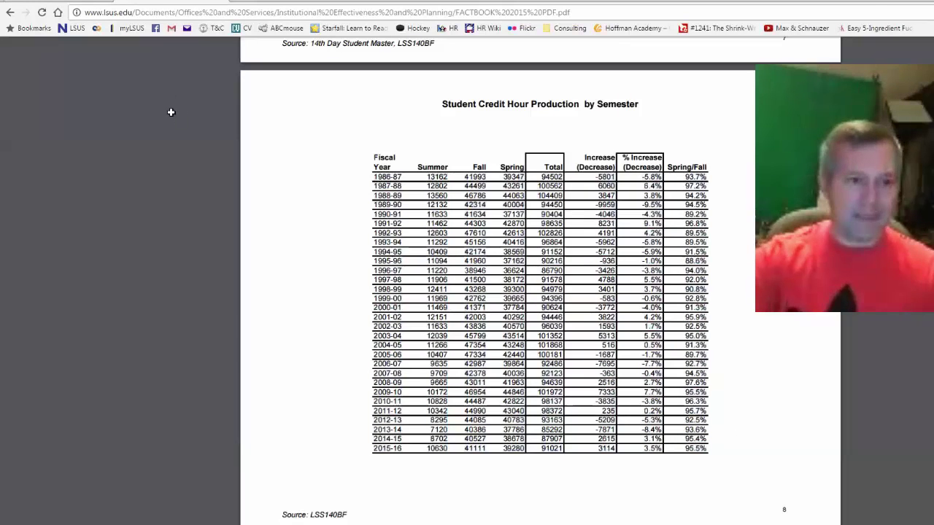
{"action": "key", "text": "alt+Tab"}
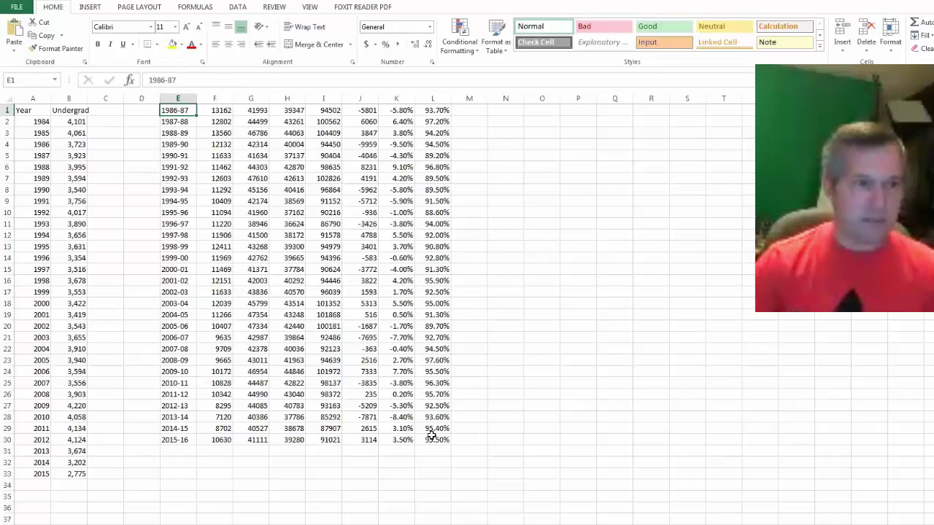
Paste the credit-hour block at E4 so 1986-87 aligns with 1986, then verify against the PDF.
{"action": "key", "text": "ctrl+v"}
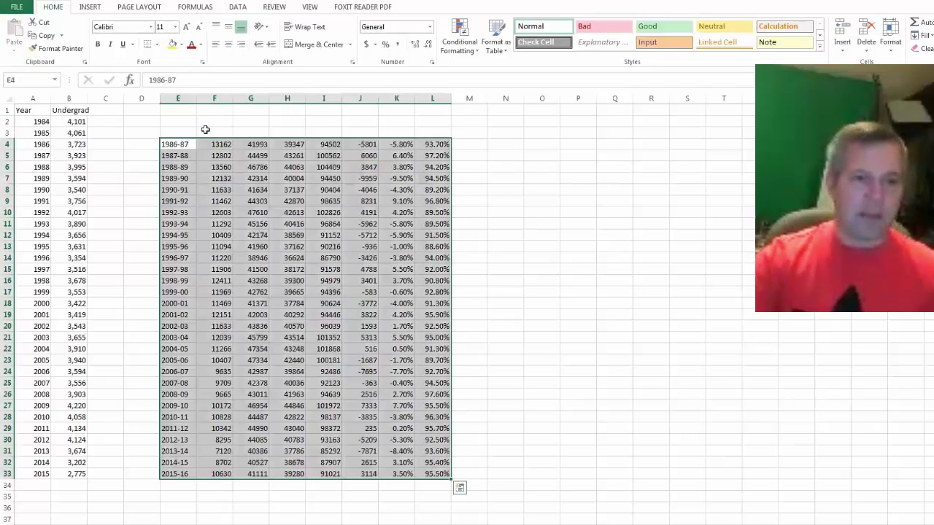
{"action": "key", "text": "alt+Tab"}
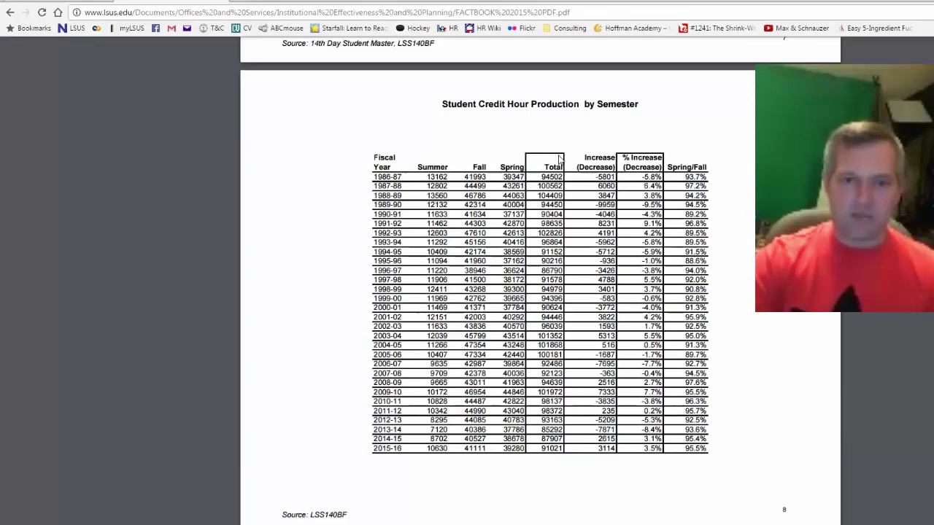
{"action": "key", "text": "alt+Tab"}
Add a Credit hour heading in I3 above the Total column.
{"action": "left_click", "coordinate": [332, 135]}
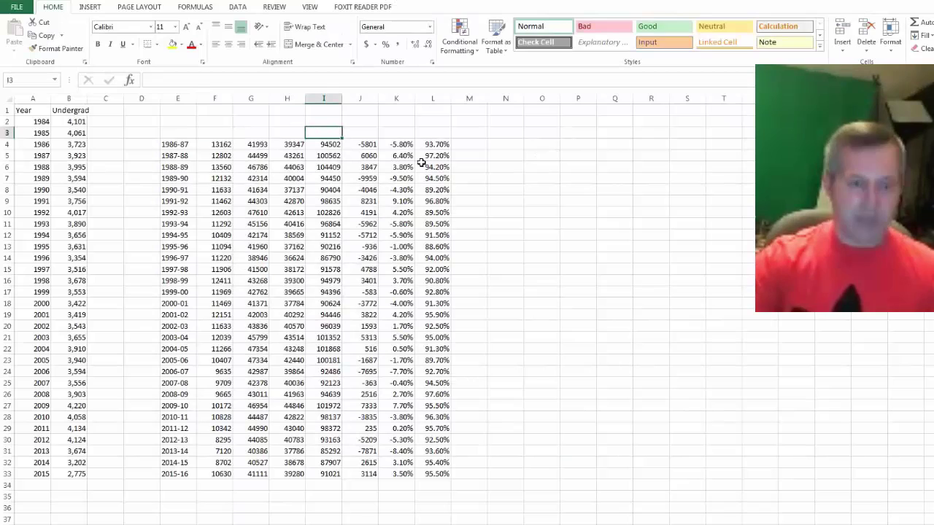
{"action": "type", "text": "Total cre"}
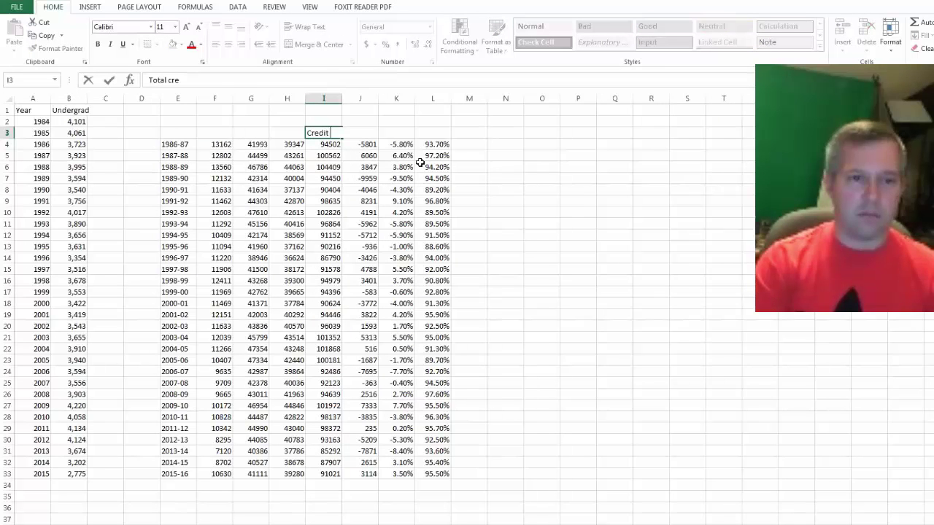
{"action": "key", "text": "Return"}
Delete the Summer, Fall, Spring, increase and percentage columns, then empty columns C to E.
{"action": "left_click_drag", "start_coordinate": [214, 99], "coordinate": [287, 98]}
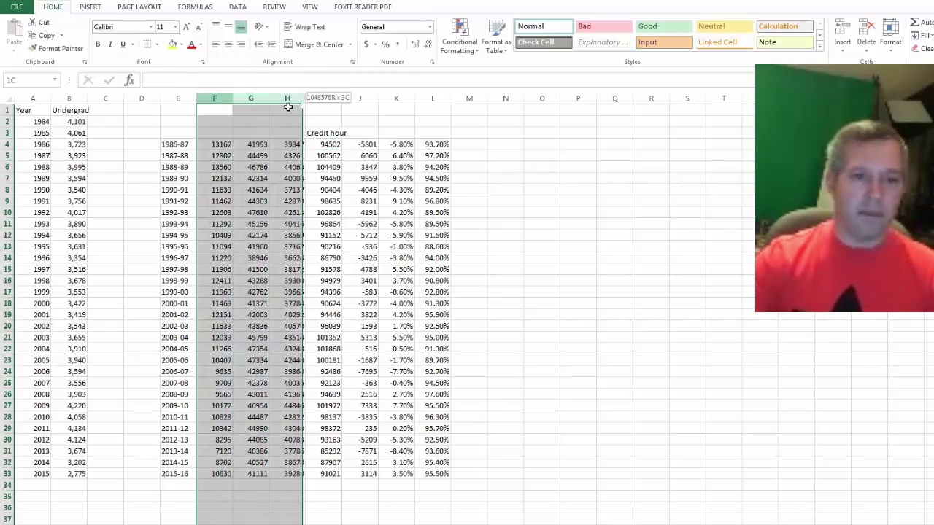
{"action": "left_click_drag", "start_coordinate": [360, 99], "coordinate": [433, 99], "text": "ctrl"}
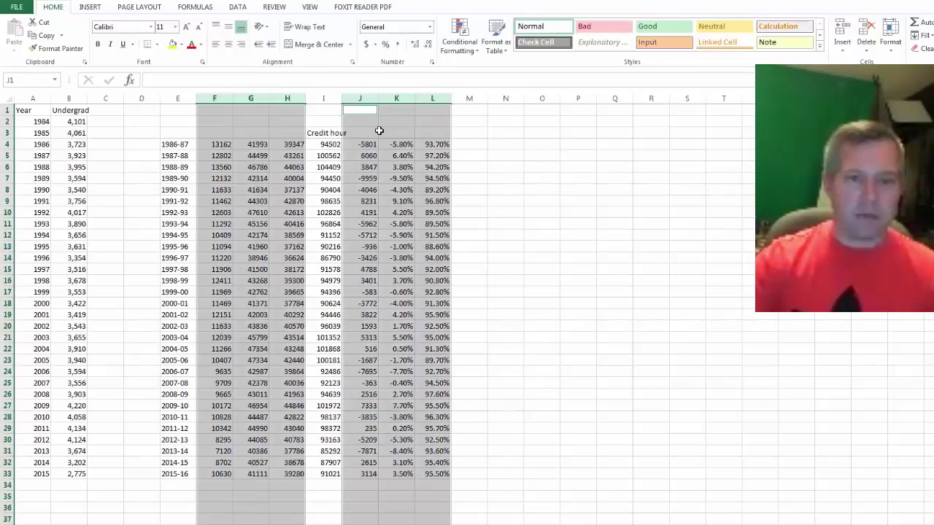
{"action": "right_click", "coordinate": [380, 130]}
{"action": "left_click", "coordinate": [415, 226]}
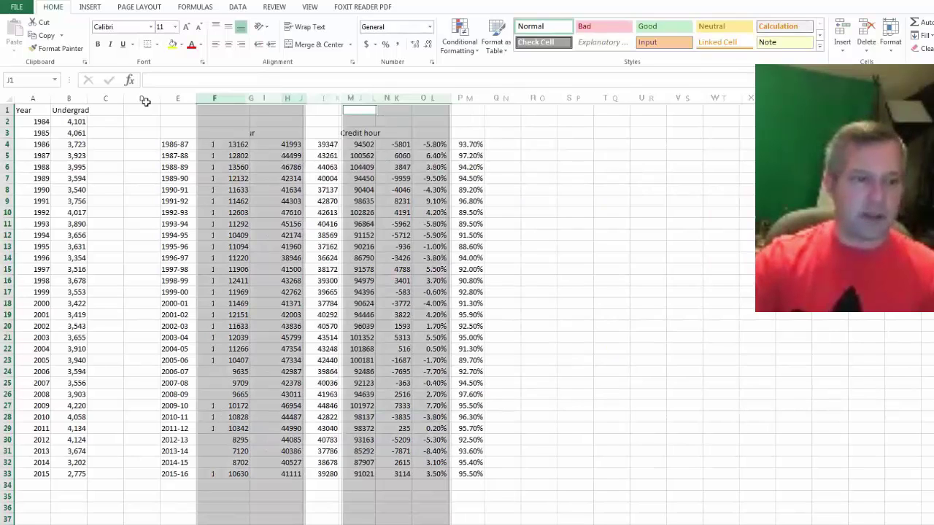
{"action": "left_click_drag", "start_coordinate": [105, 98], "coordinate": [177, 99]}
{"action": "right_click", "coordinate": [171, 103]}
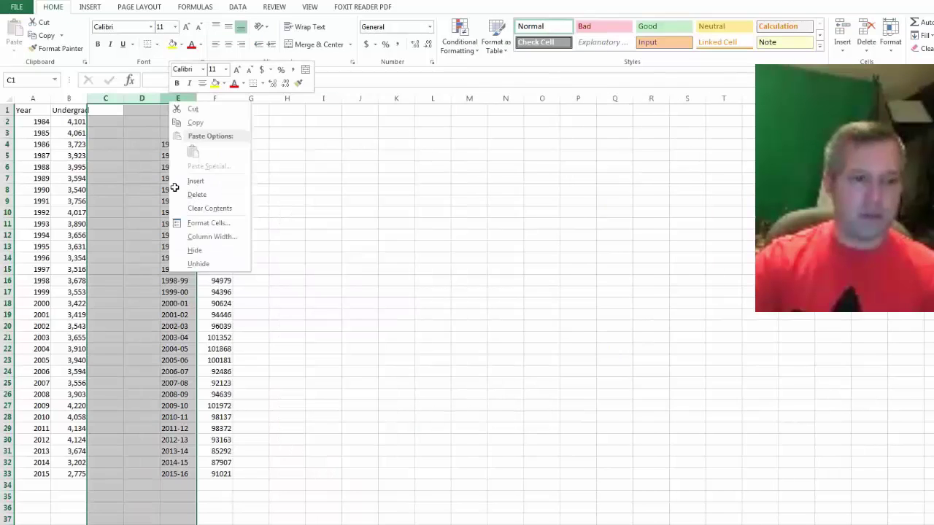
{"action": "left_click", "coordinate": [176, 192]}
Move the Credit hour heading up to C1 and return to the Word assignment document.
{"action": "left_click", "coordinate": [114, 133]}
{"action": "key", "text": "ctrl+c"}
{"action": "key", "text": "Up"}
{"action": "key", "text": "Up"}
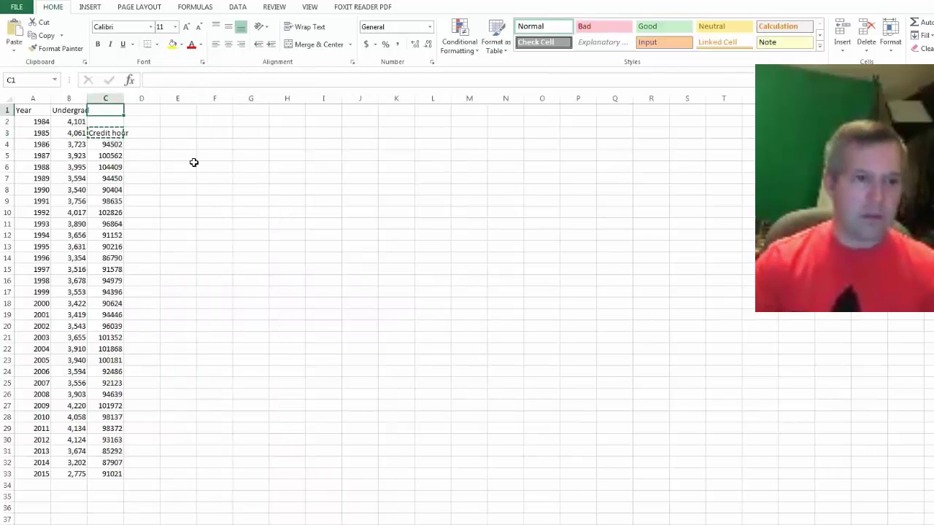
{"action": "key", "text": "ctrl+v"}
{"action": "left_click", "coordinate": [193, 163]}
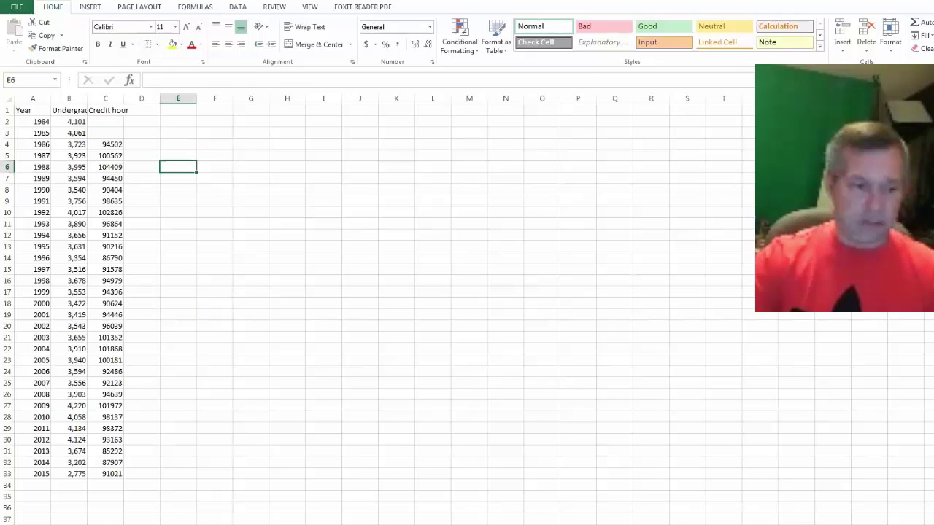
{"action": "key", "text": "alt+Tab"}
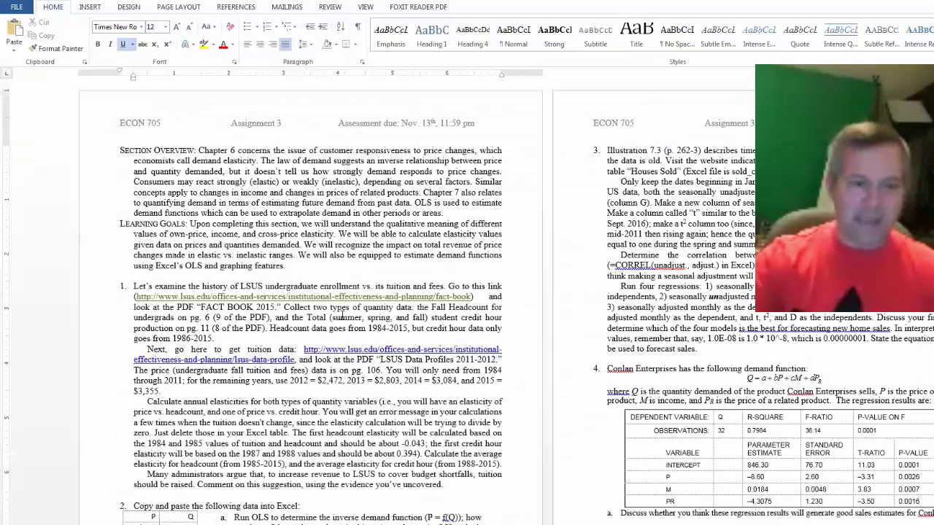